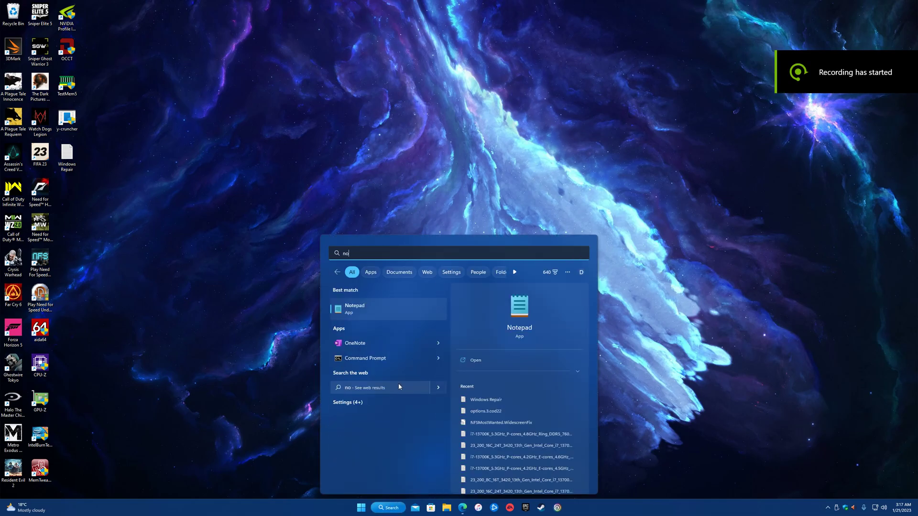
Step: Launch a blank Notepad note, move it lower and narrow it to uncover the desktop icons
left_click(392, 306)
left_click_drag(319, 22, 297, 43)
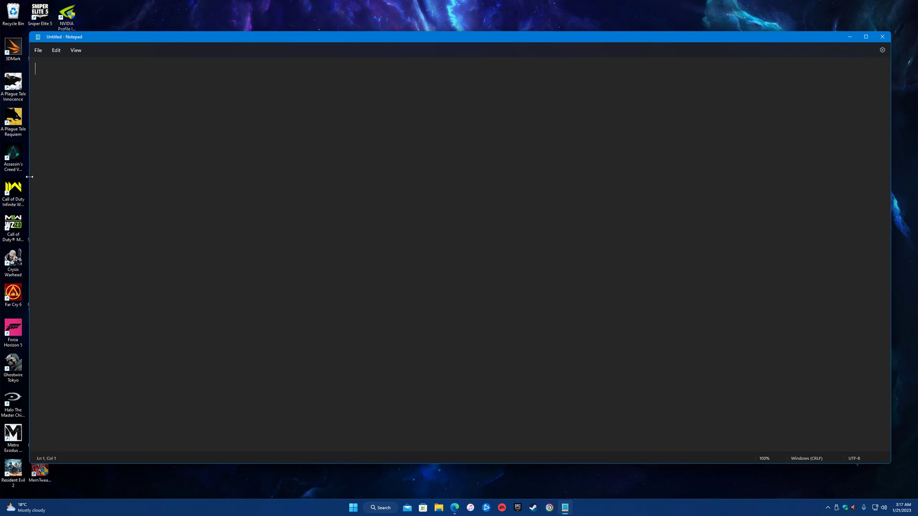
left_click_drag(29, 177, 275, 137)
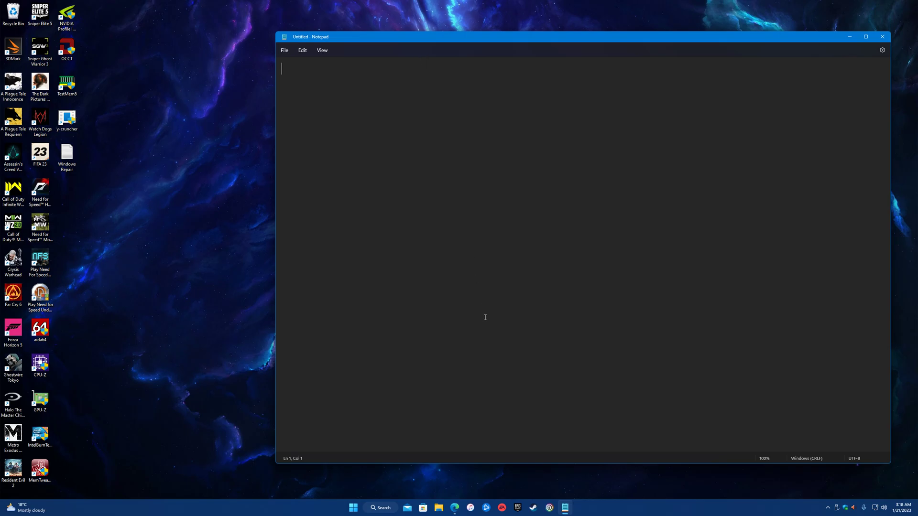
Step: Browse to Documents > Benchmarks and Overclocks > CPU OCs > EVGA Z690 DARK KINGPIN
left_click(438, 508)
left_click(237, 187)
left_click(331, 188)
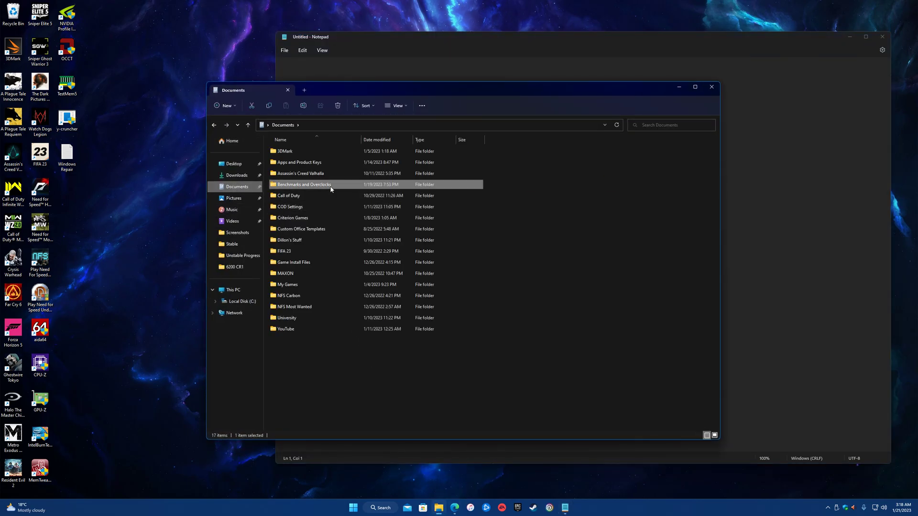
double_click(331, 188)
double_click(320, 215)
left_click(324, 197)
double_click(324, 198)
Step: View the second i9-13900K OCCT screenshot, zoomed and panned to the sensor clock table
left_click(320, 173)
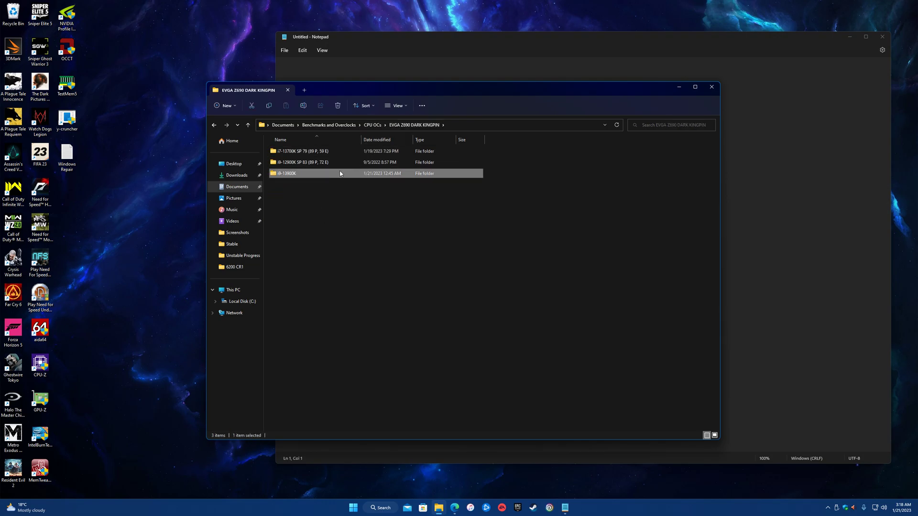
double_click(340, 173)
left_click(305, 154)
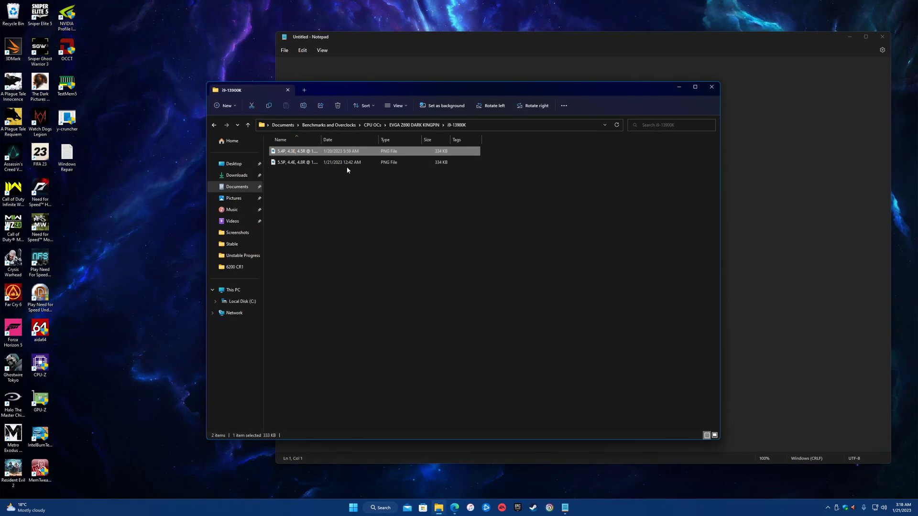
double_click(346, 164)
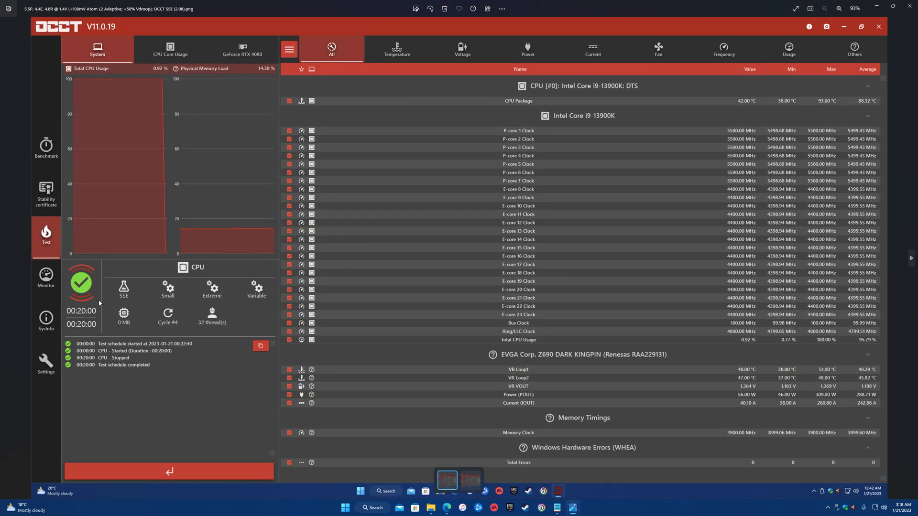
left_click_drag(306, 15, 343, 65)
scroll(514, 239, "up", 4)
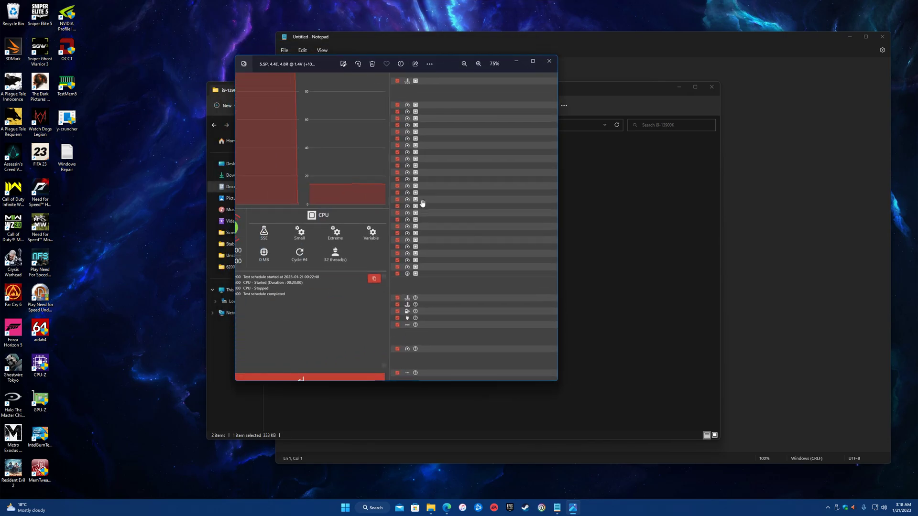
left_click_drag(514, 239, 461, 285)
left_click(548, 61)
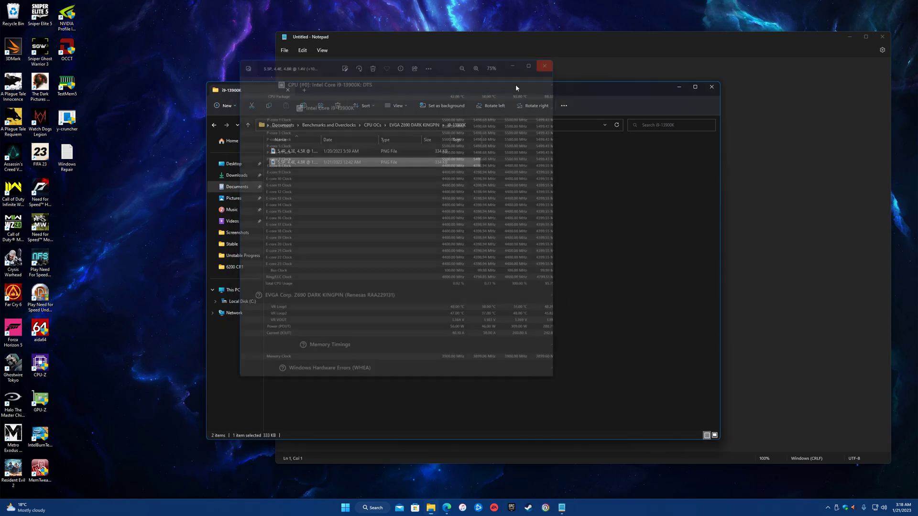
Step: Open the i7-13700K SP 79 folder and view its first OCCT screenshot
left_click(215, 125)
double_click(292, 151)
double_click(287, 163)
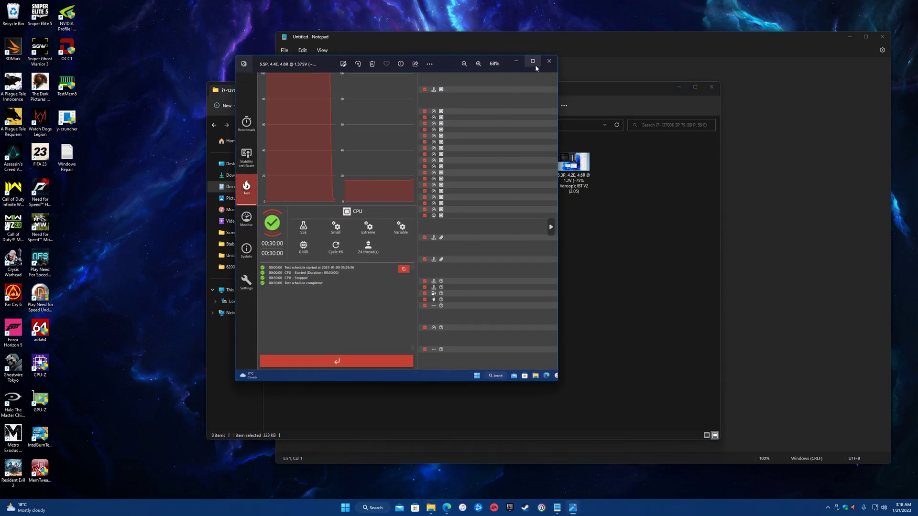
left_click(548, 61)
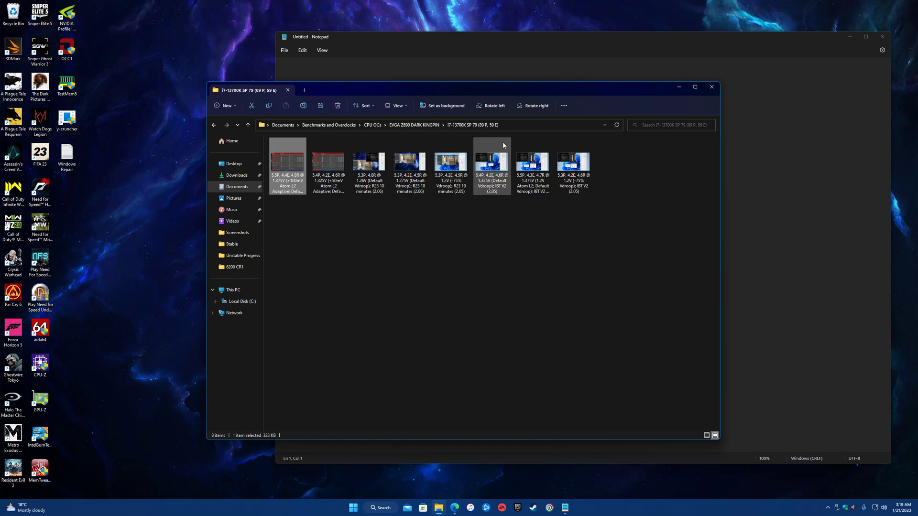
Step: Reopen Explorer at CPU OCs > ASUS ROG STRIX Z690-F > i9-12900K SP 83 > AVX-256
left_click(710, 87)
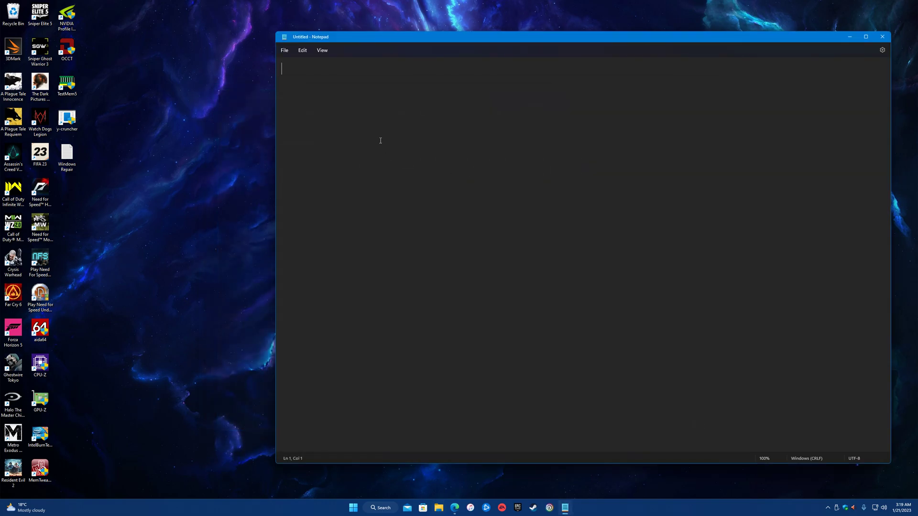
key("super+e")
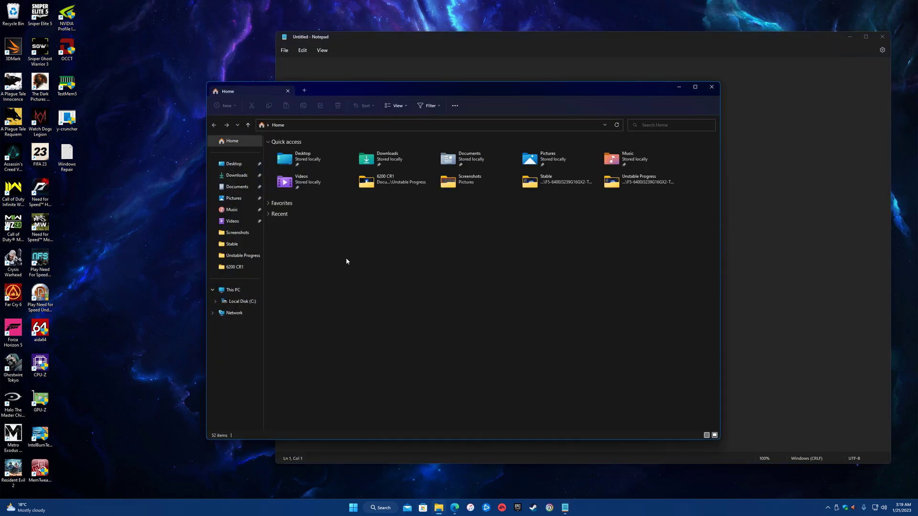
left_click(236, 186)
double_click(304, 184)
double_click(299, 217)
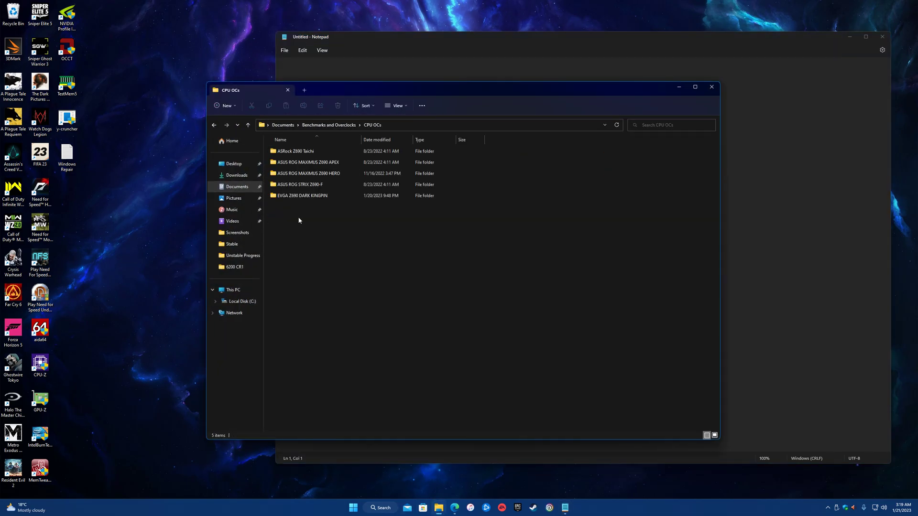
double_click(316, 185)
double_click(316, 155)
double_click(301, 151)
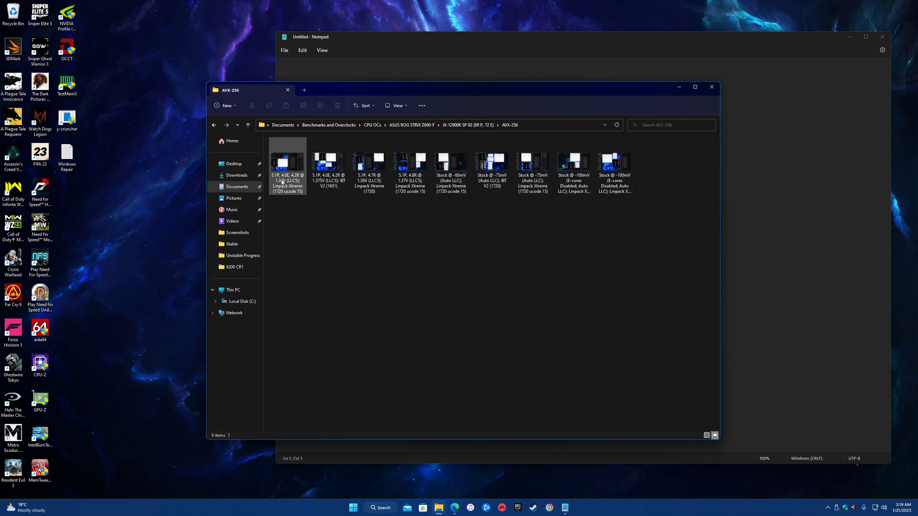
Step: View the Stock @ -75mV IBT V2 screenshot and the folder's last screenshot
double_click(491, 165)
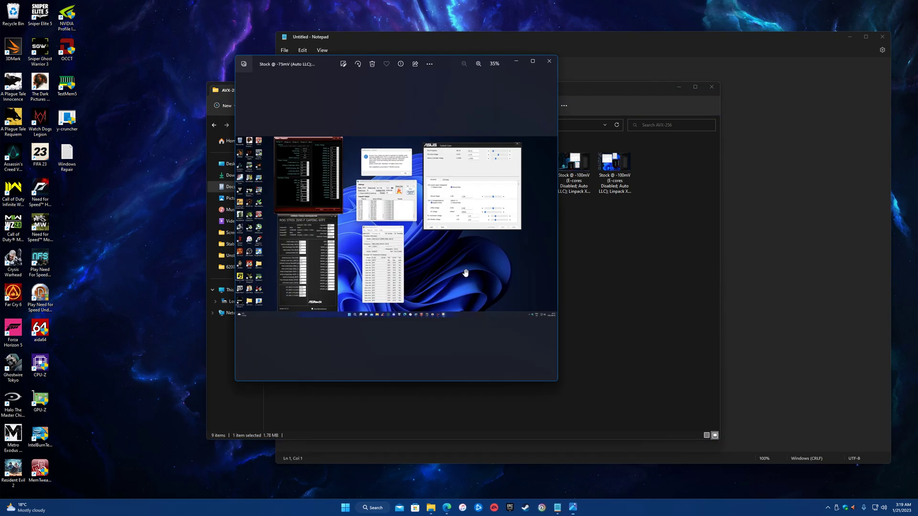
scroll(465, 278, "up", 6)
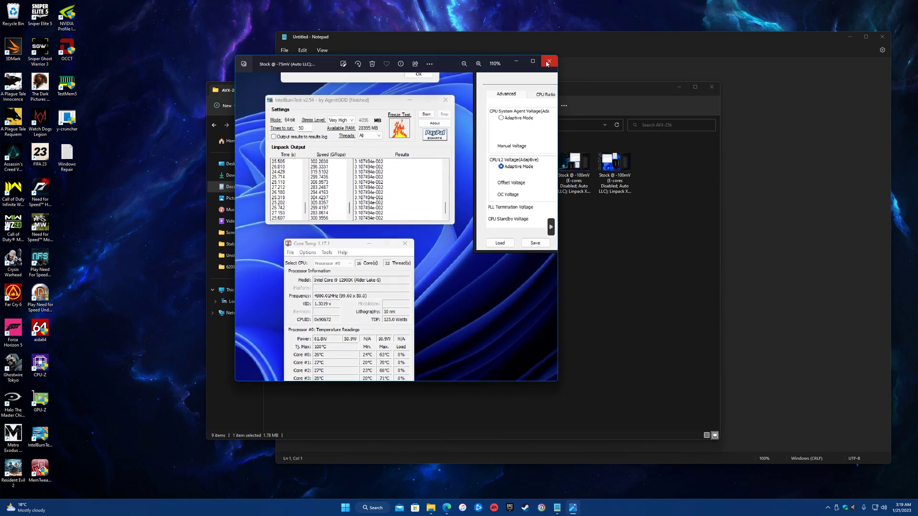
left_click(548, 64)
double_click(614, 165)
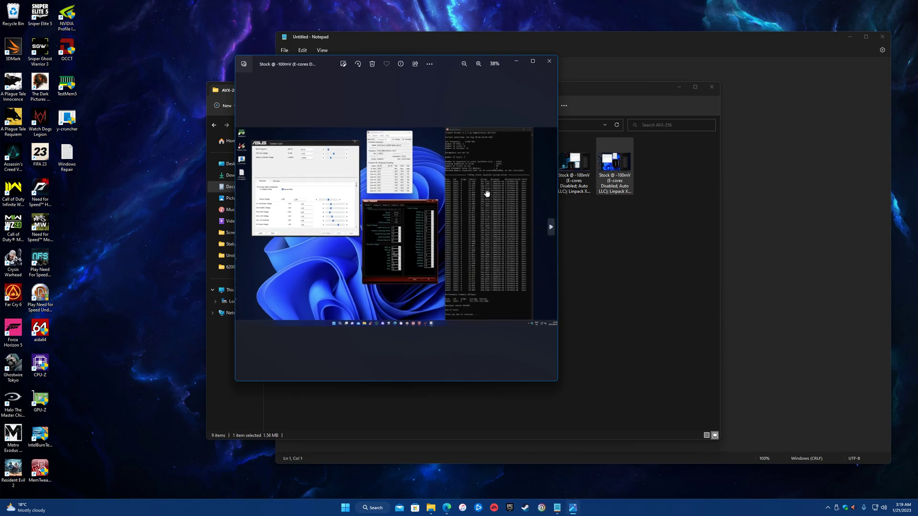
scroll(487, 196, "up", 5)
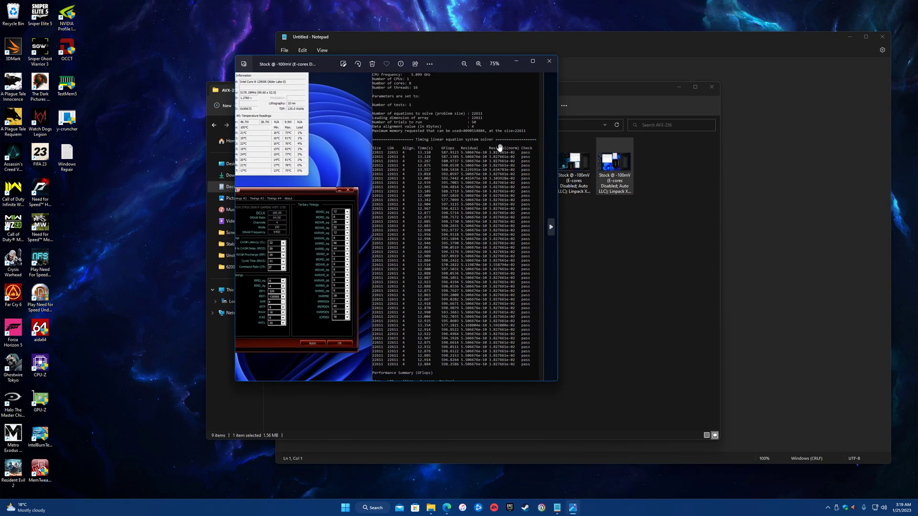
key("Escape")
left_click(491, 175)
double_click(490, 176)
left_click(549, 20)
Step: View the second AVX-256 screenshot and close the blank Notepad note
left_click(329, 180)
double_click(329, 180)
scroll(553, 72, "up", 6)
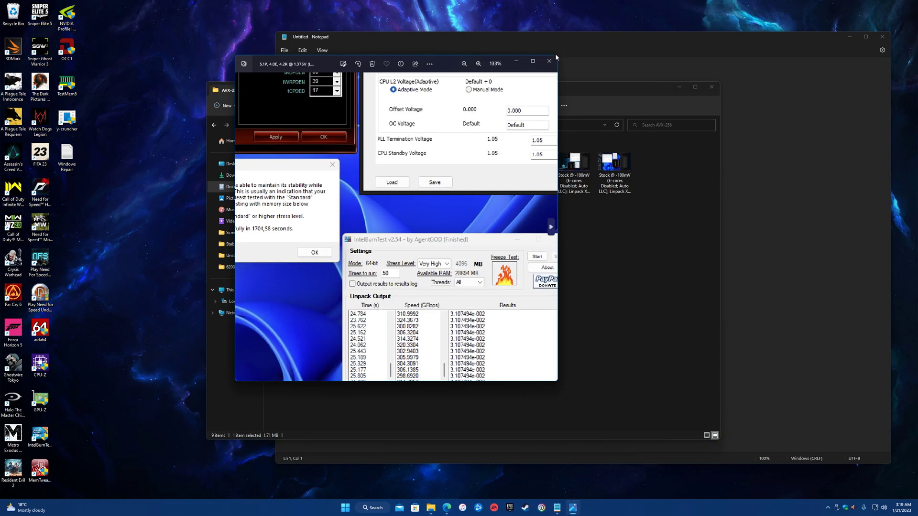
left_click(644, 74)
left_click(881, 37)
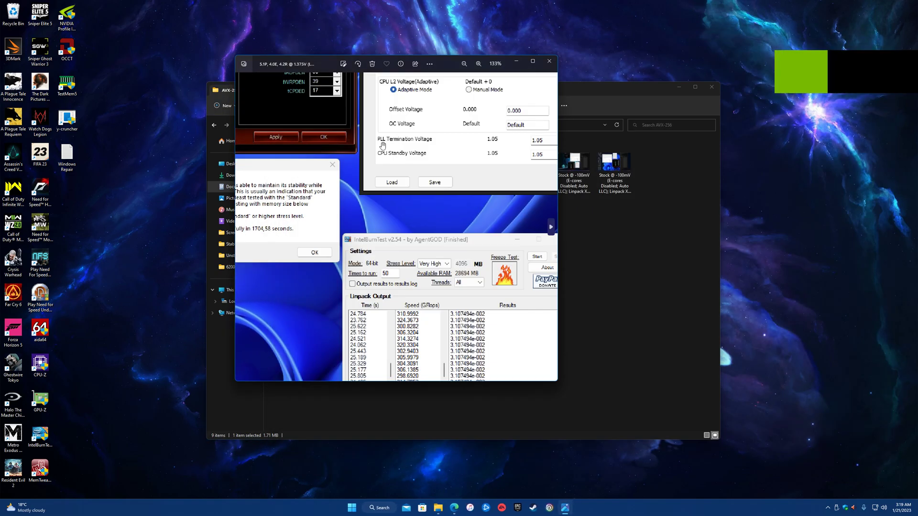
Step: View the first AVX-256 screenshot zoomed in
left_click(554, 63)
left_click(271, 170)
double_click(271, 169)
scroll(397, 220, "up", 3)
Step: Navigate to CPU OCs > ASUS ROG MAXIMUS Z690 APEX > i9-12900KF SP 84 > AVX-256
left_click(549, 62)
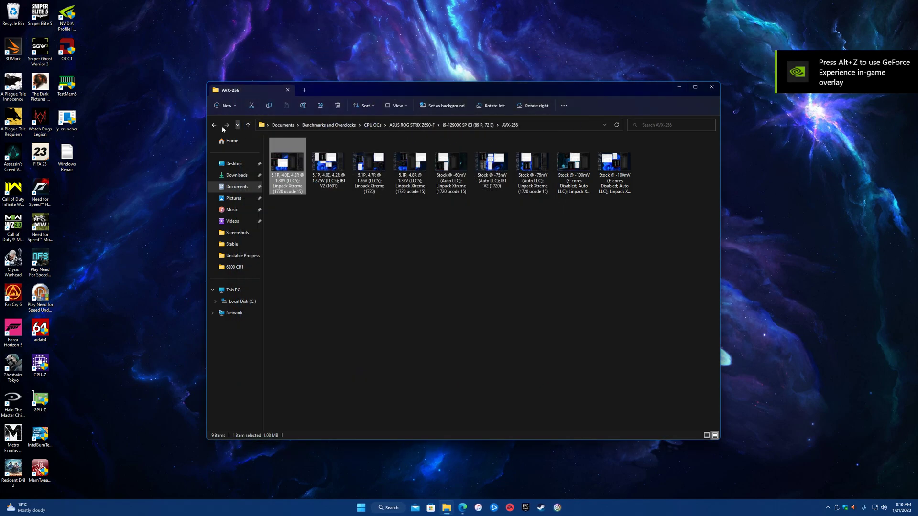
left_click(247, 124)
left_click(375, 127)
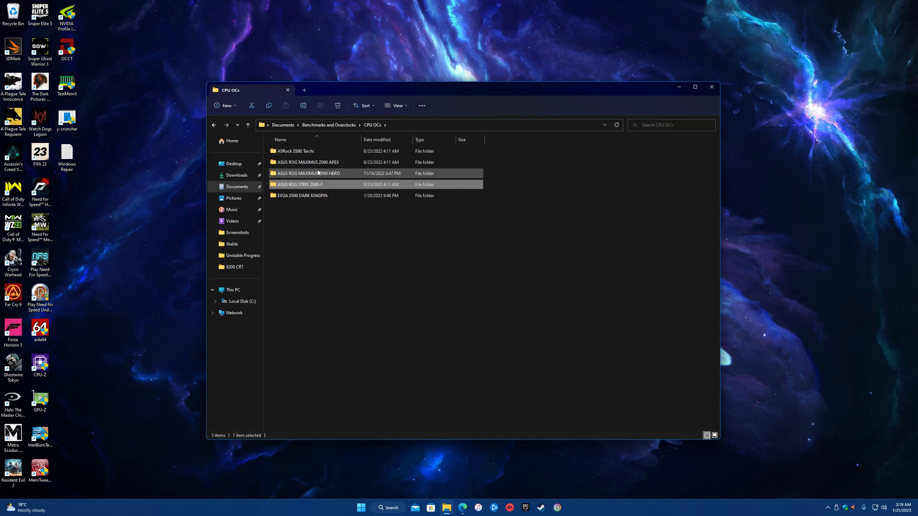
double_click(326, 175)
double_click(324, 163)
double_click(314, 153)
Step: Inspect both i9-12900KF IntelBurnTest screenshots, then climb back up to CPU OCs
double_click(286, 162)
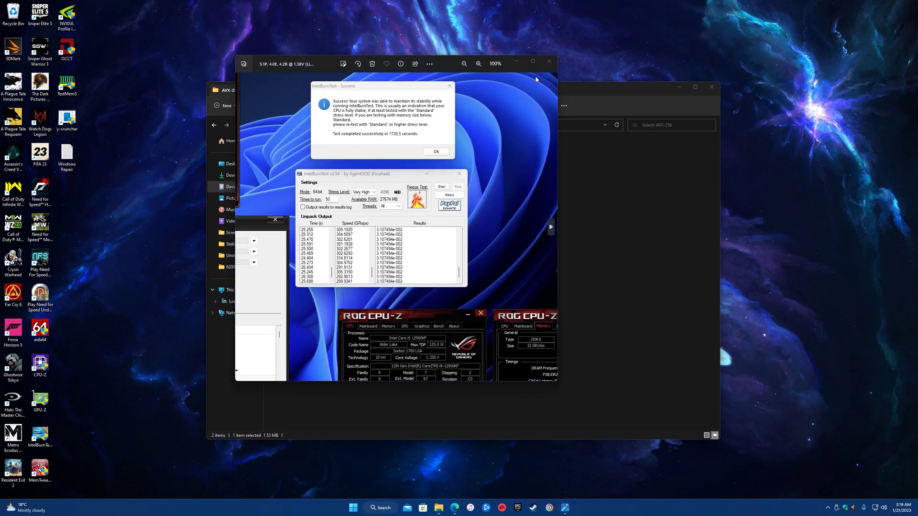
left_click(549, 62)
left_click(327, 175)
double_click(328, 175)
scroll(543, 75, "up", 5)
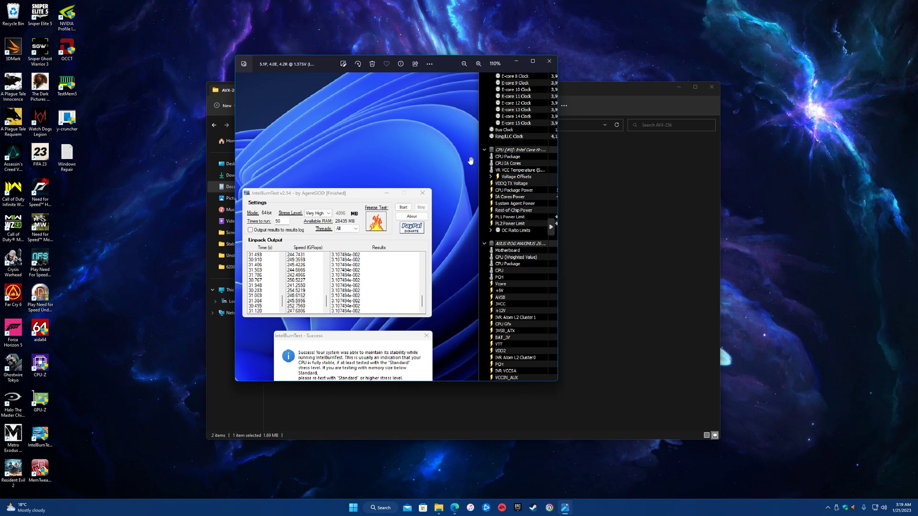
scroll(375, 208, "down", 5)
left_click(549, 61)
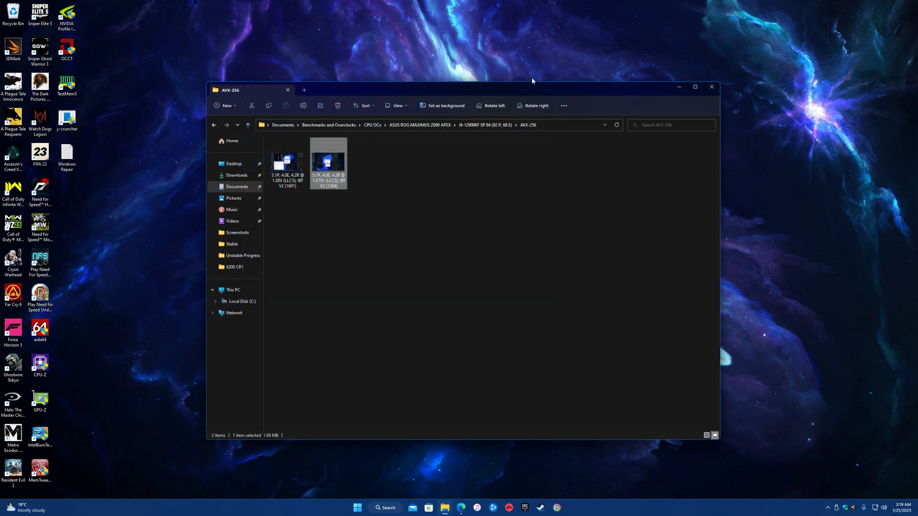
left_click(214, 126)
left_click(213, 126)
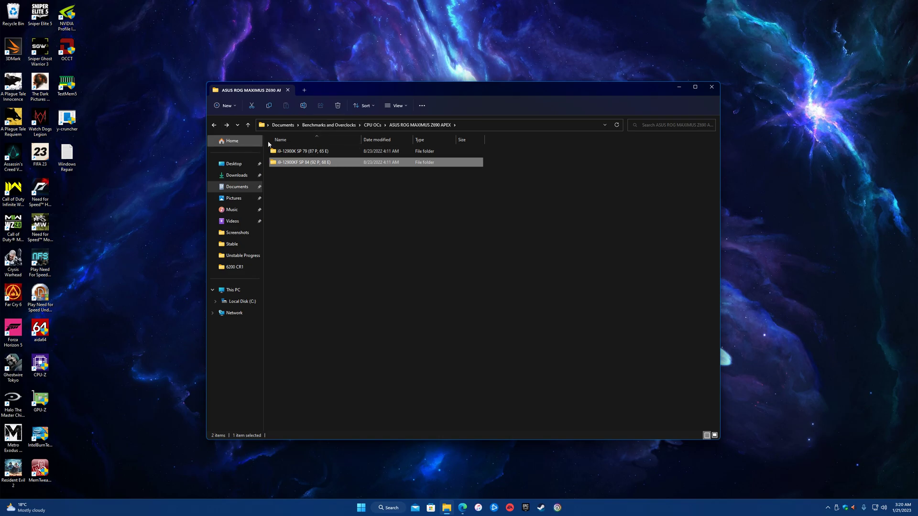
left_click(213, 125)
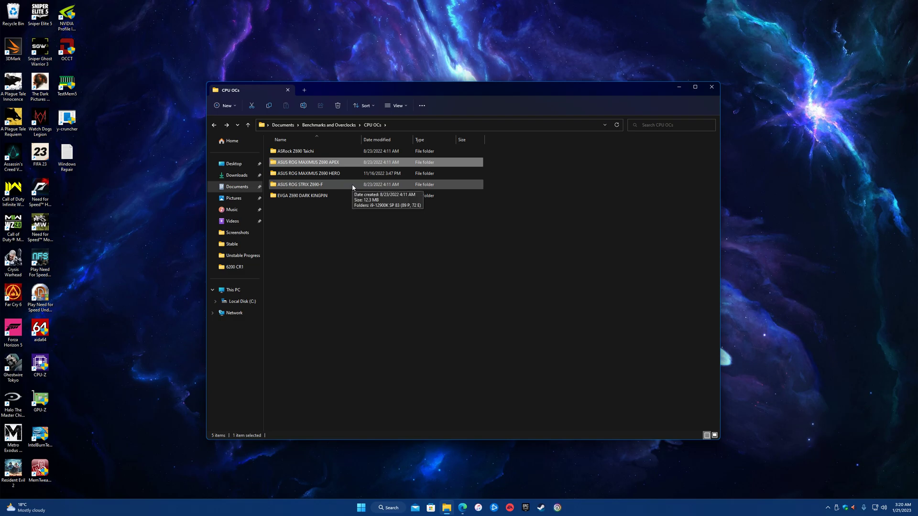
Step: Open ASRock Z690 Taichi > i9-12900K SP 96 > AVX-512 and zoom around the second screenshot
double_click(347, 151)
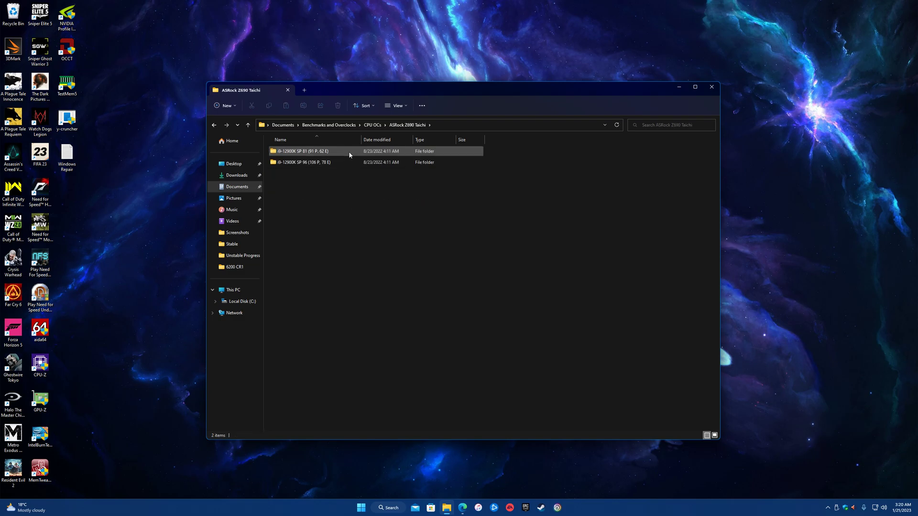
double_click(340, 162)
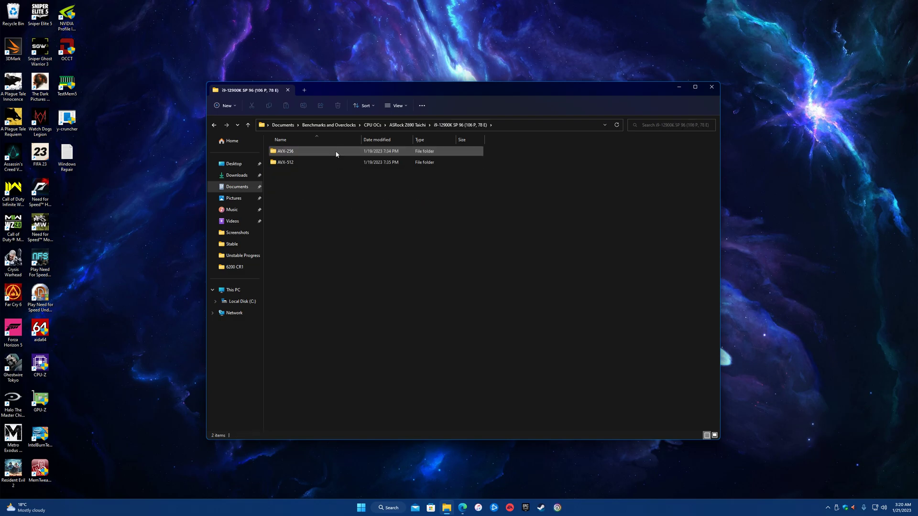
double_click(318, 162)
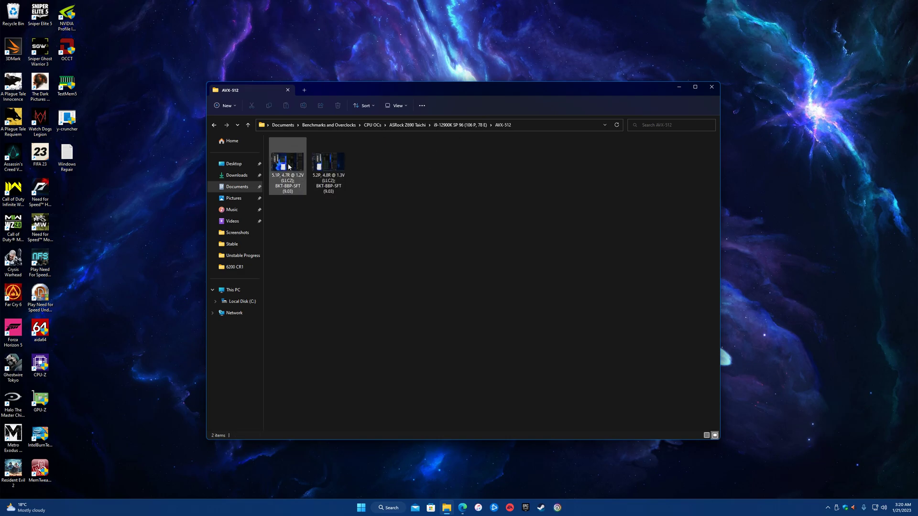
double_click(324, 166)
scroll(389, 240, "up", 3)
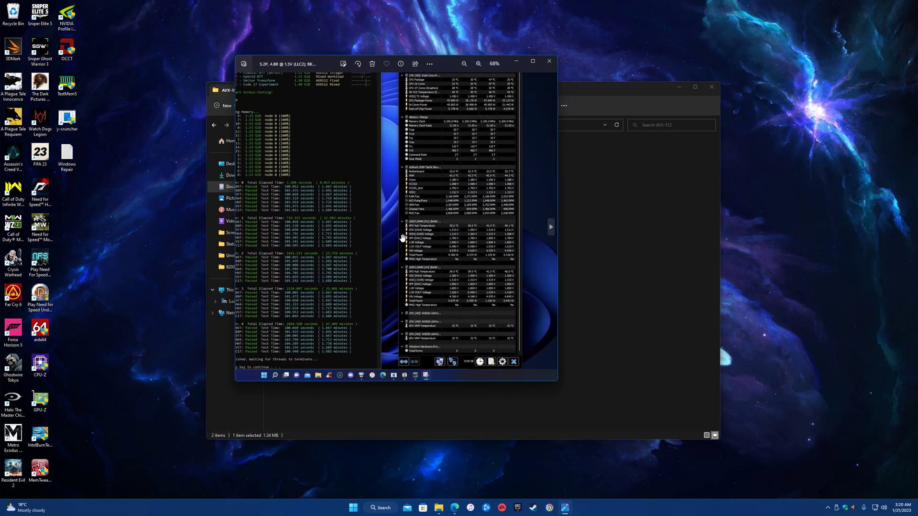
left_click_drag(389, 240, 482, 216)
scroll(421, 280, "down", 3)
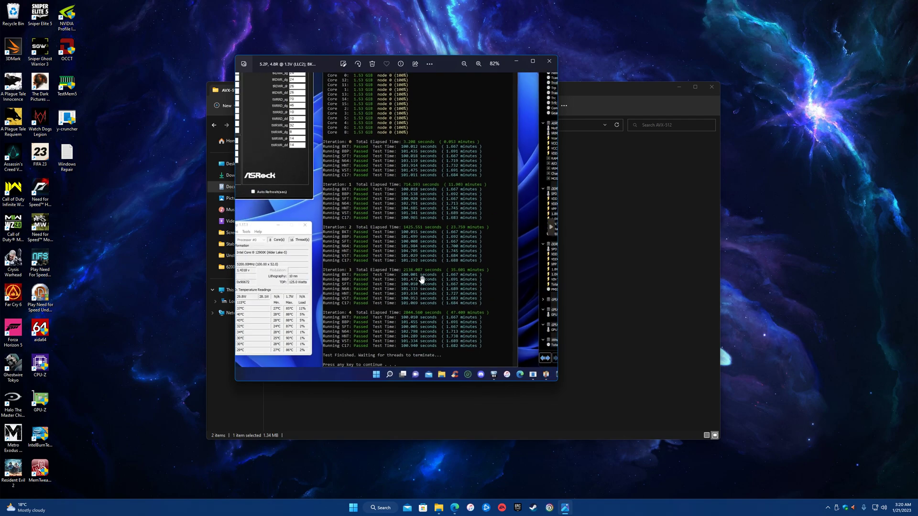
left_click_drag(420, 293, 447, 239)
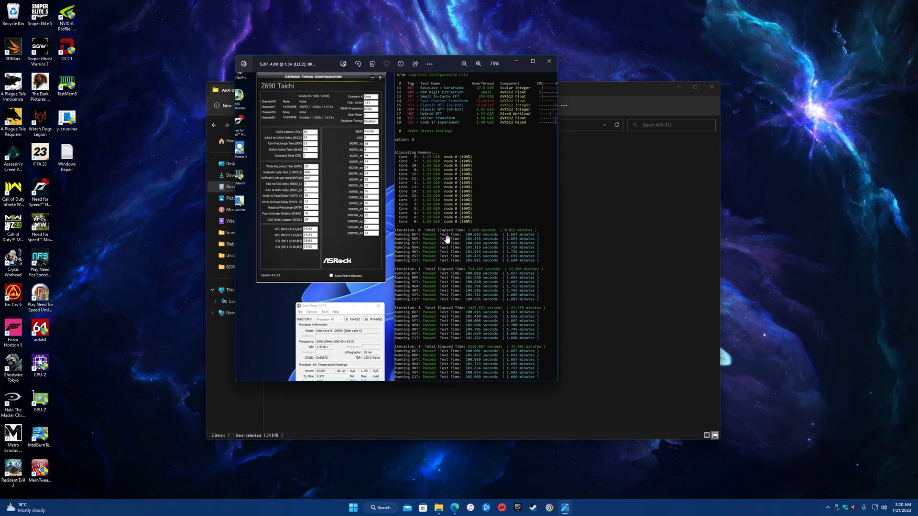
left_click(549, 61)
Step: Re-examine the second AVX-512 screenshot zoomed, then check the first one
double_click(335, 167)
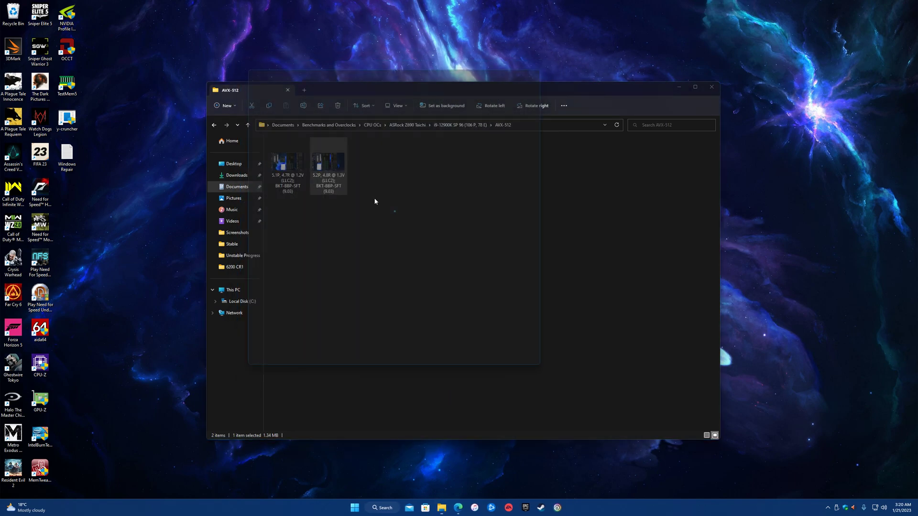
scroll(387, 239, "up", 2)
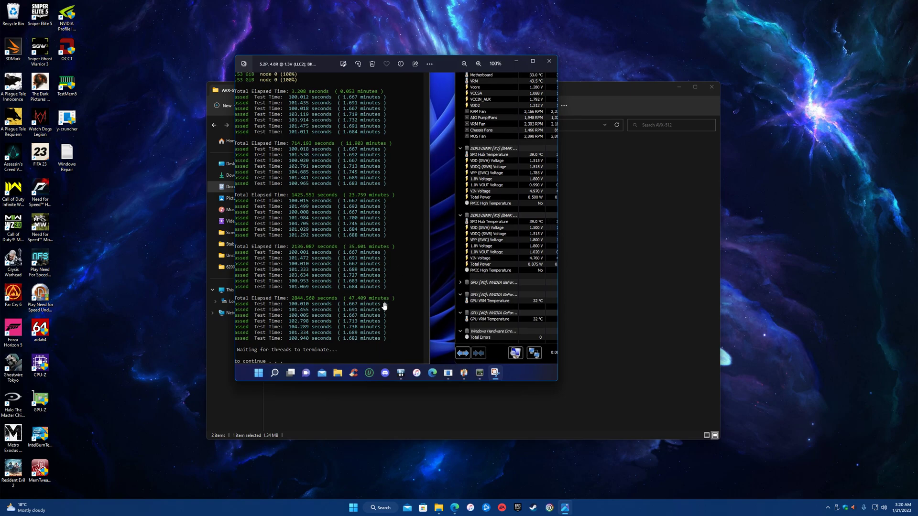
scroll(383, 242, "up", 3)
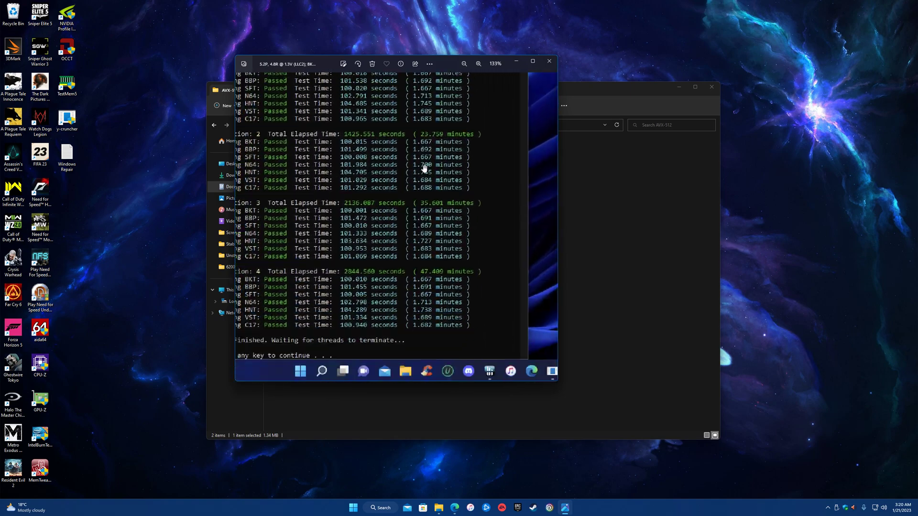
scroll(433, 229, "down", 4)
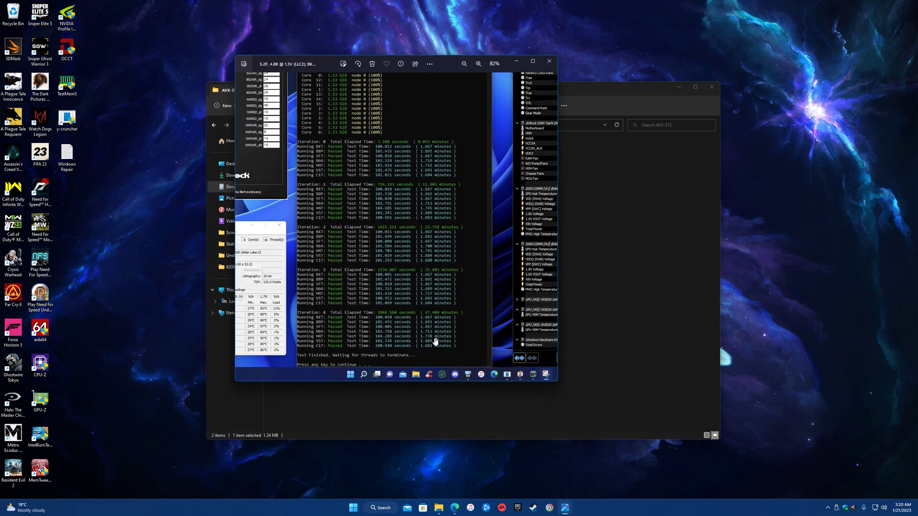
scroll(413, 268, "down", 2)
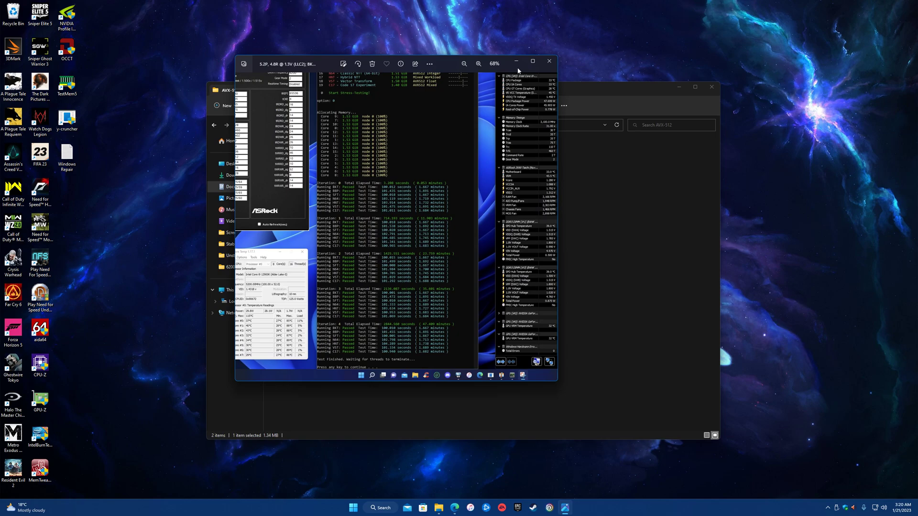
scroll(381, 176, "down", 2)
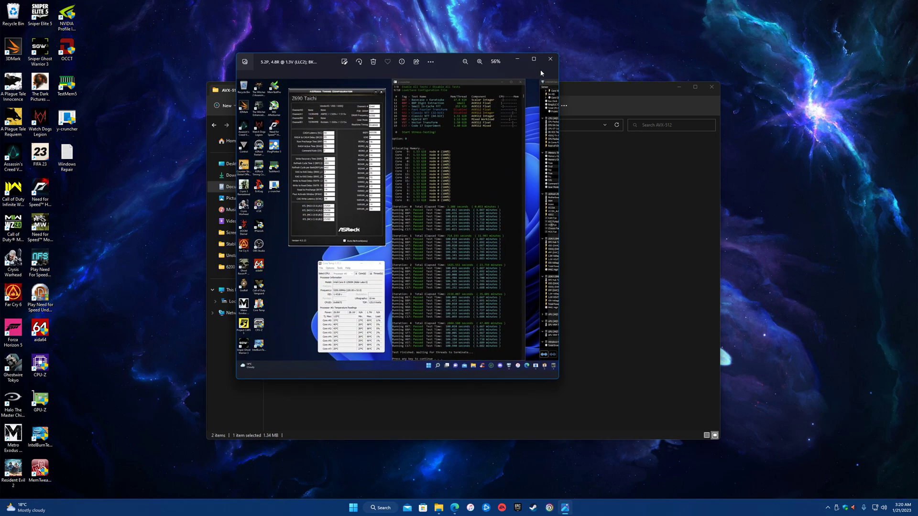
left_click(550, 58)
double_click(287, 170)
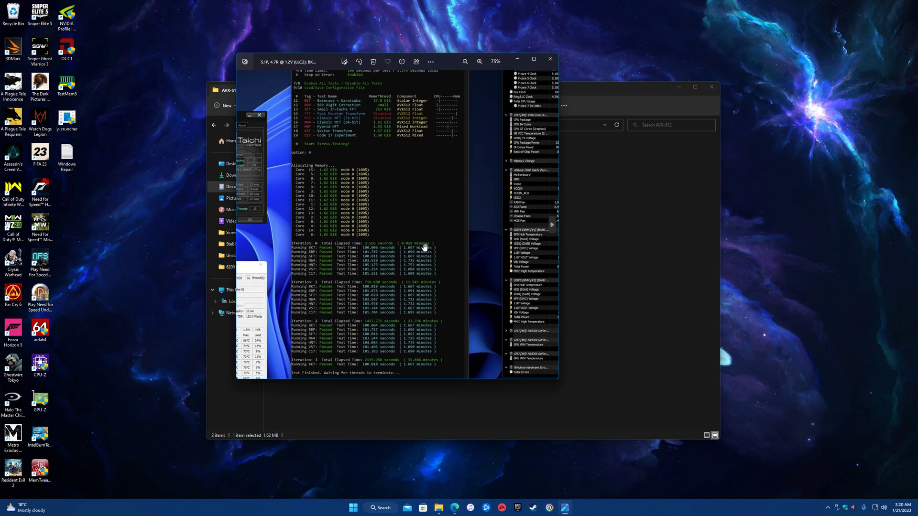
scroll(446, 210, "up", 4)
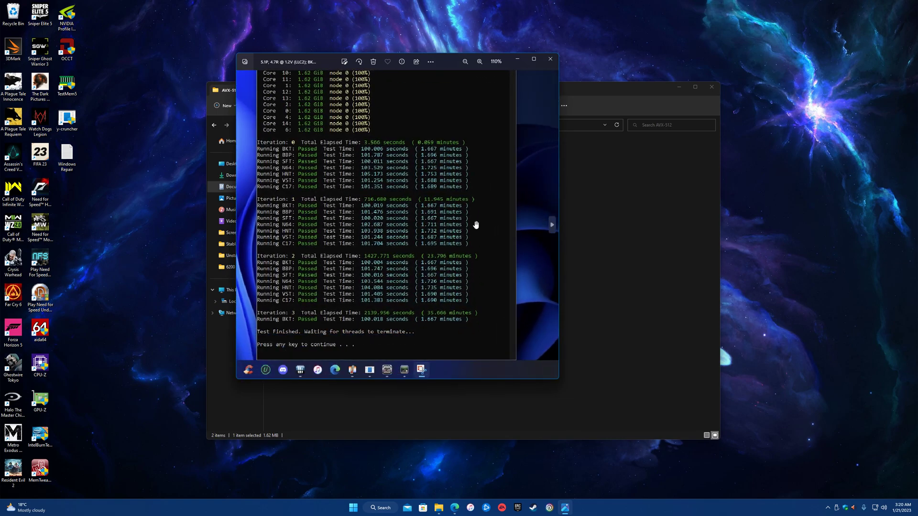
left_click(550, 58)
Step: Pan the second screenshot across ASRock timings, Core Temp, HWiNFO sensors and DDR5 DIMM readings
double_click(329, 172)
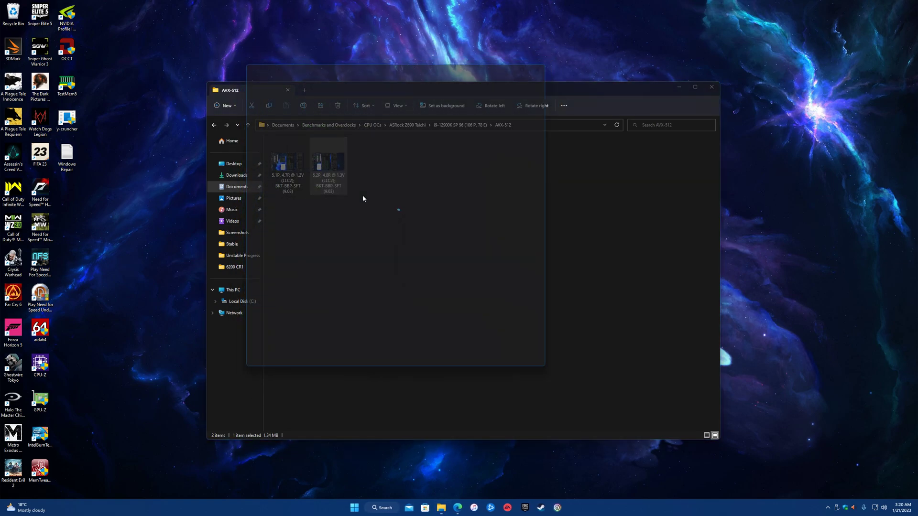
left_click_drag(455, 203, 439, 220)
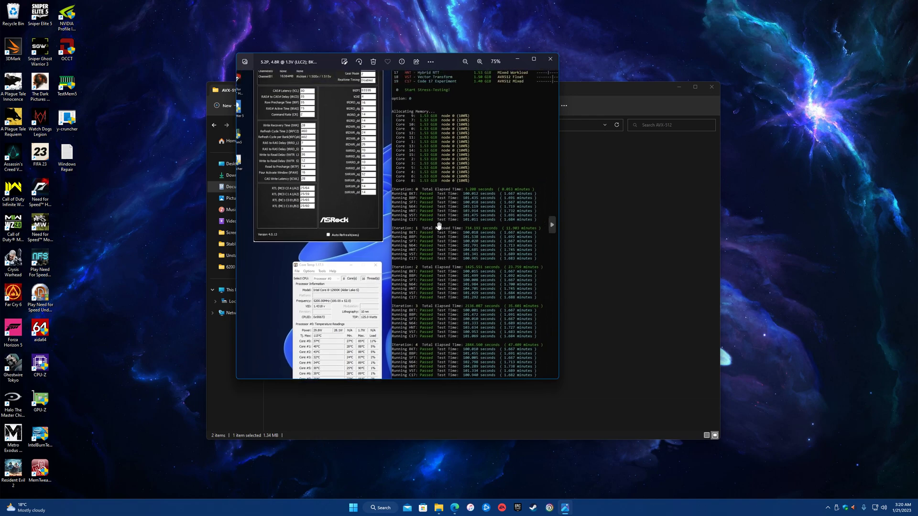
scroll(423, 221, "up", 3)
left_click_drag(424, 181, 397, 119)
scroll(397, 119, "down", 2)
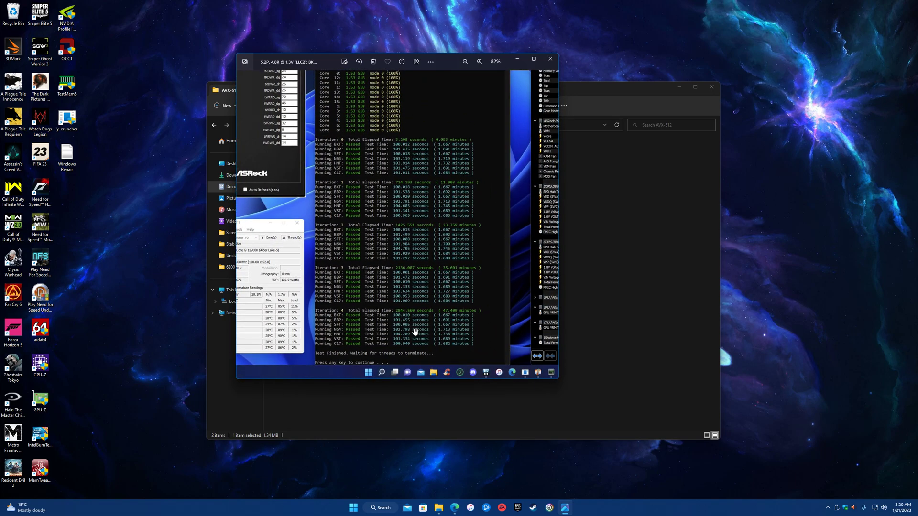
left_click_drag(363, 164, 513, 165)
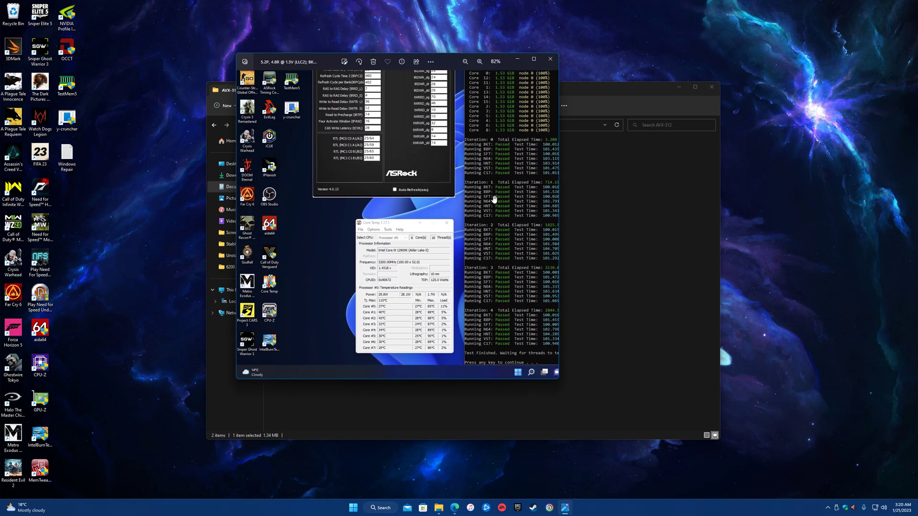
scroll(494, 199, "up", 3)
left_click_drag(395, 176, 470, 191)
scroll(440, 201, "up", 3)
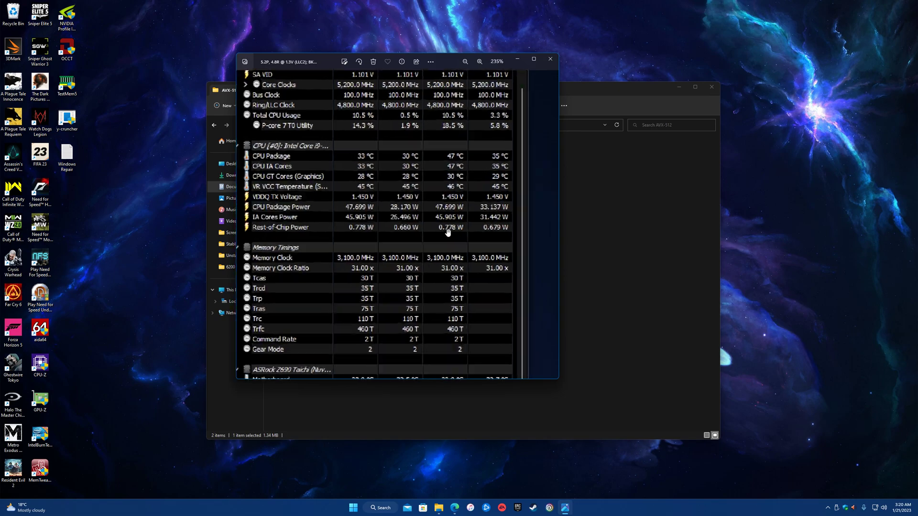
scroll(450, 227, "up", 2)
scroll(444, 249, "down", 4)
left_click_drag(444, 249, 481, 165)
Step: Review the timings, Core Temp and test output, then briefly reopen the first screenshot
scroll(481, 166, "down", 4)
left_click_drag(248, 258, 419, 242)
scroll(406, 267, "up", 5)
scroll(419, 268, "up", 1)
scroll(420, 283, "down", 2)
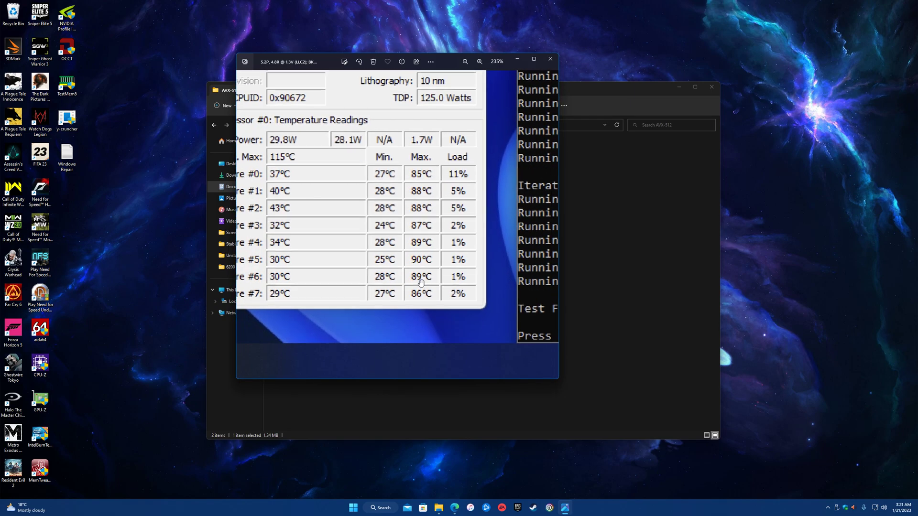
scroll(420, 283, "down", 10)
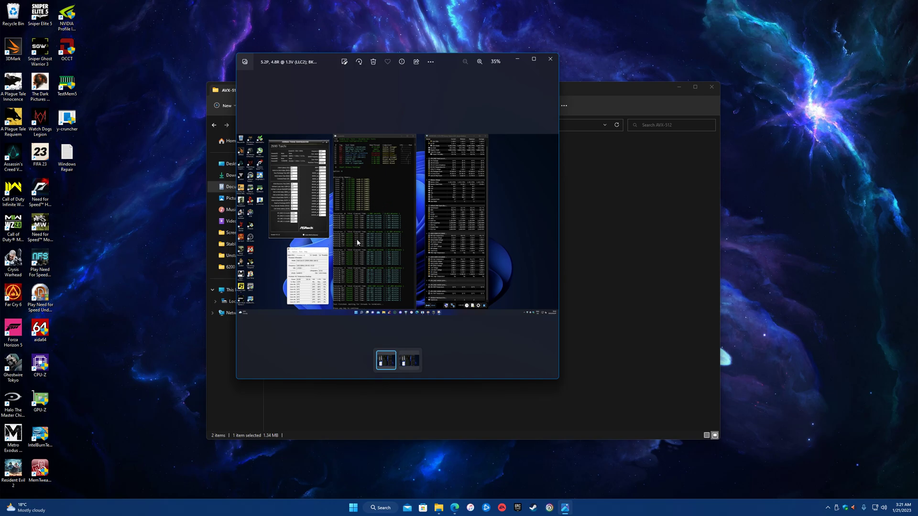
left_click(550, 59)
double_click(289, 164)
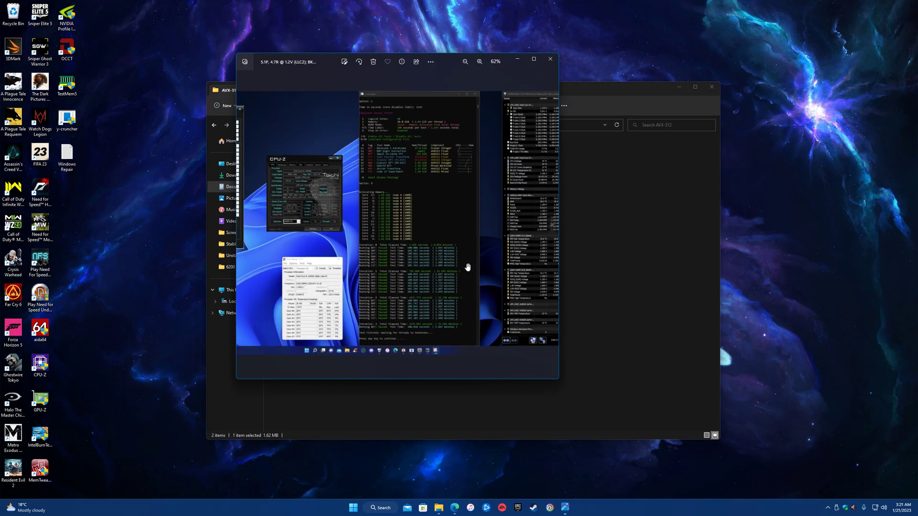
left_click(550, 59)
Step: Navigate to CPU OCs > EVGA Z690 DARK KINGPIN > i7-13700K SP 79 (89 P, 59 E)
left_click(215, 125)
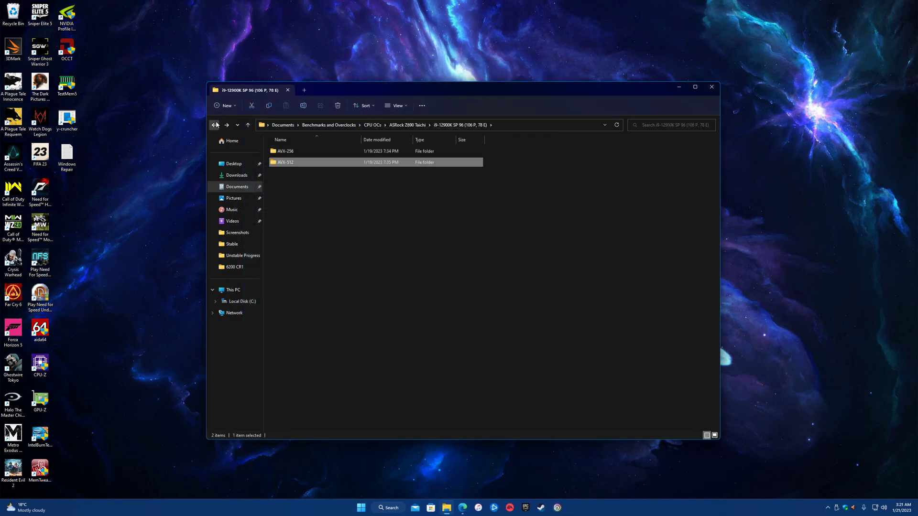
key("Up")
key("Return")
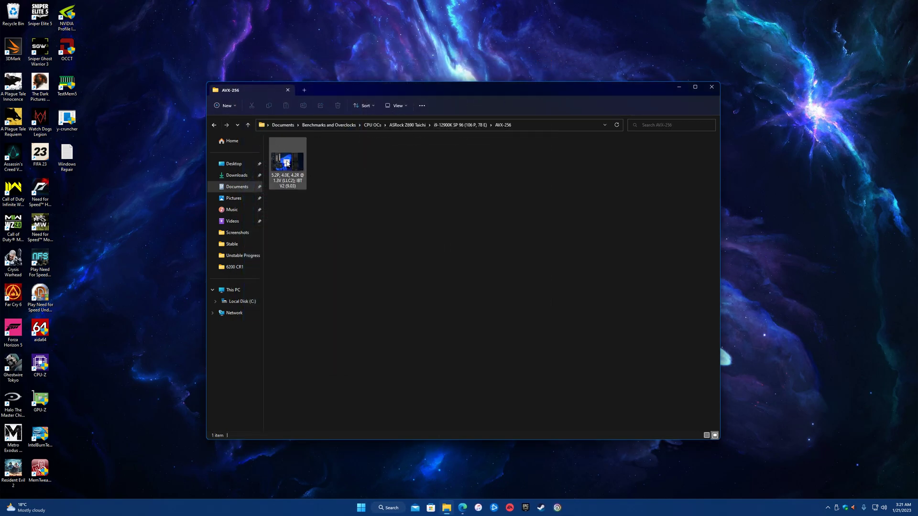
key("alt+Up")
key("alt+Up")
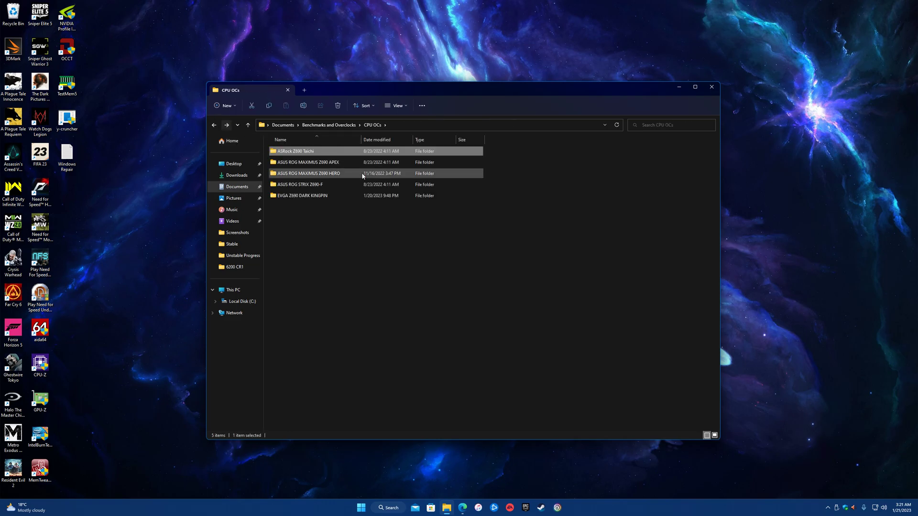
double_click(325, 196)
double_click(316, 161)
key("Right")
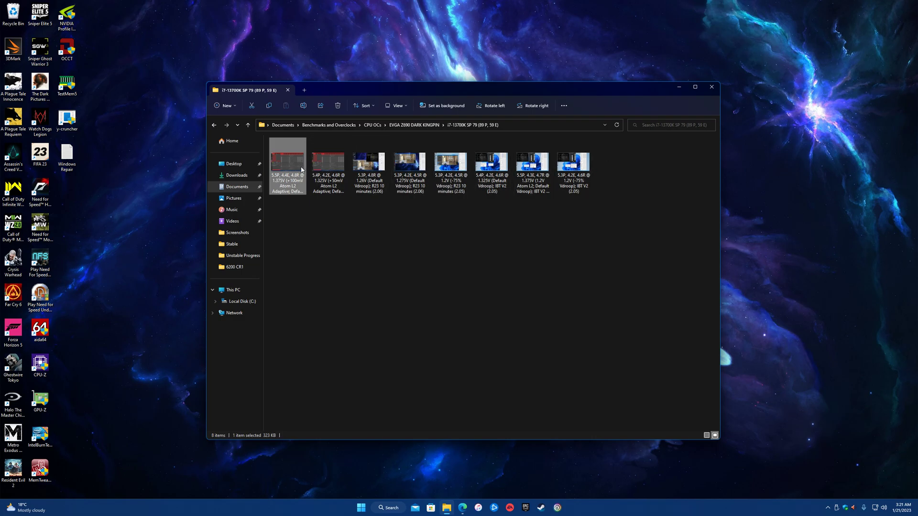
Step: Zoom through the first OCCT screenshot's sensor table, then close it
double_click(281, 168)
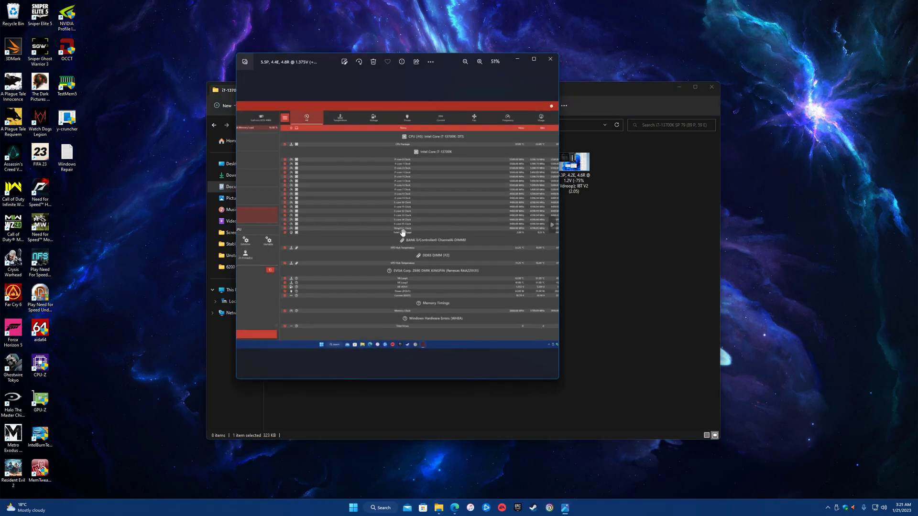
scroll(358, 226, "up", 2)
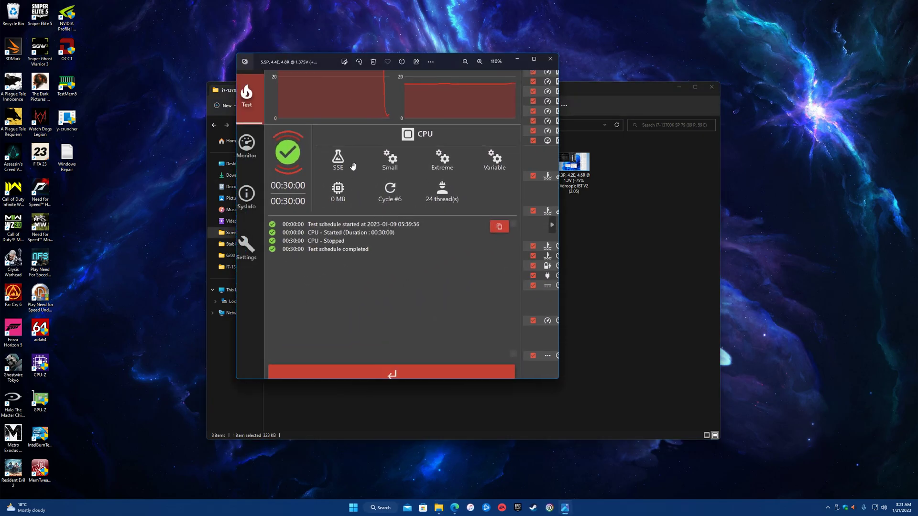
left_click_drag(402, 165, 367, 177)
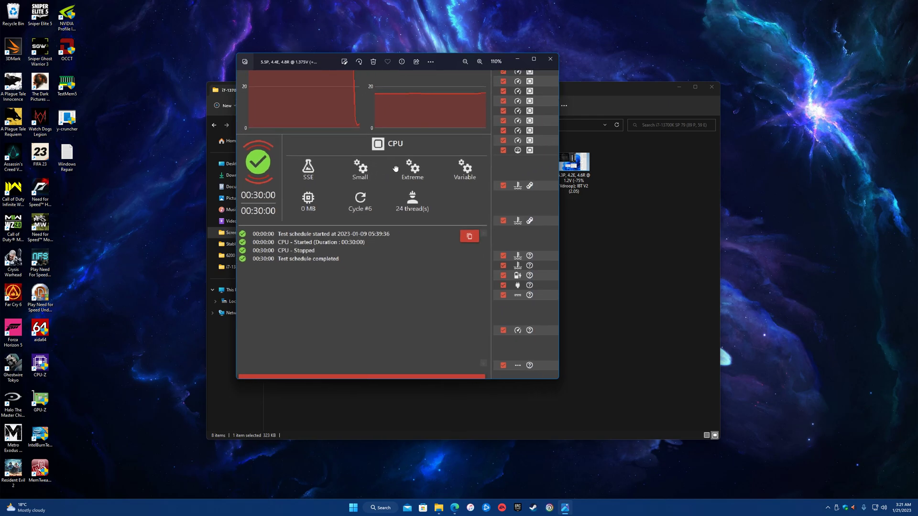
scroll(444, 165, "down", 5)
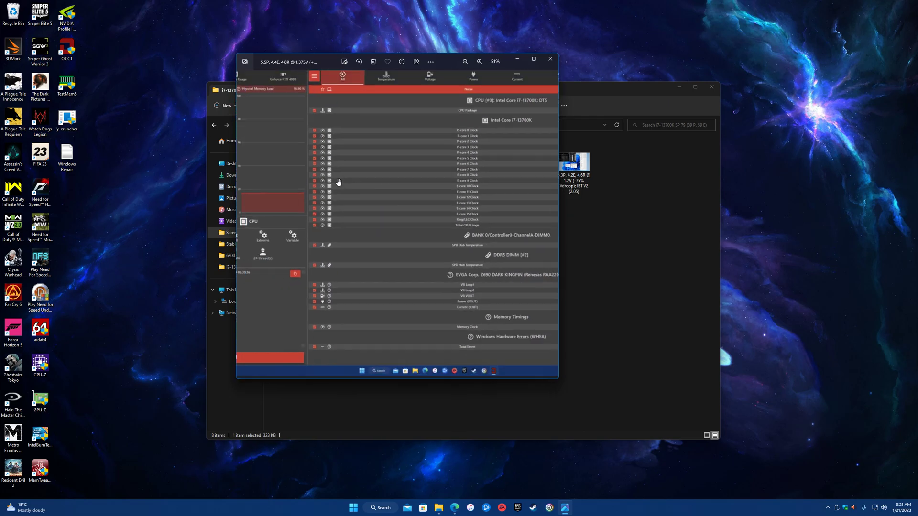
scroll(401, 182, "up", 3)
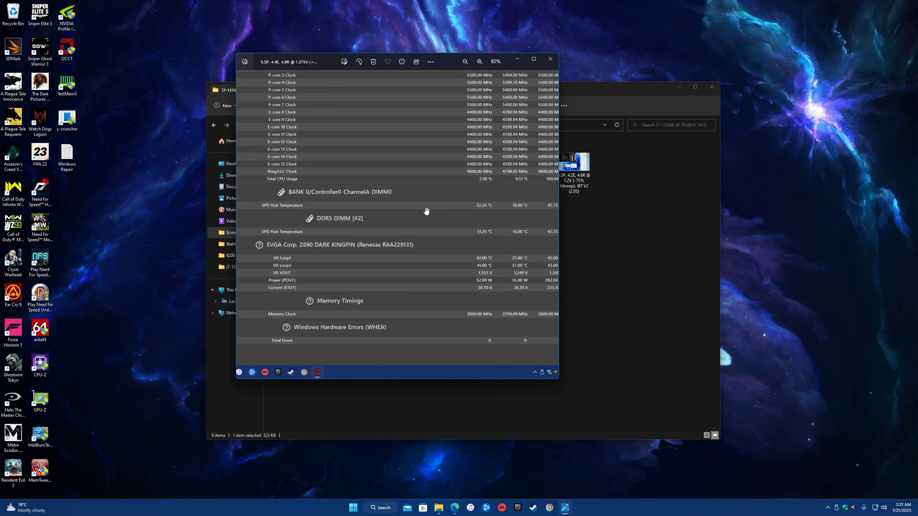
scroll(492, 178, "down", 2)
scroll(488, 177, "up", 4)
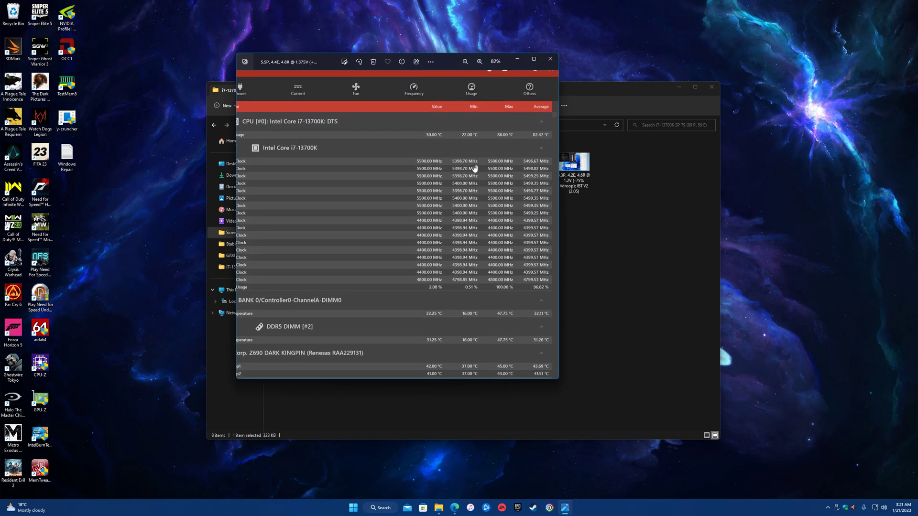
key("Escape")
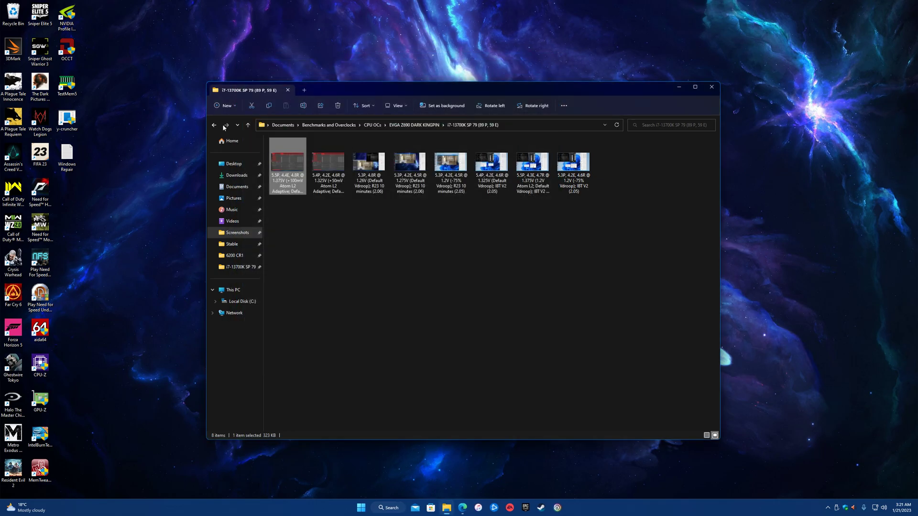
Step: Open the second i9-13900K OCCT screenshot and pan over its CPU panel and sensor list
left_click(213, 125)
double_click(334, 173)
double_click(334, 163)
scroll(312, 180, "up", 6)
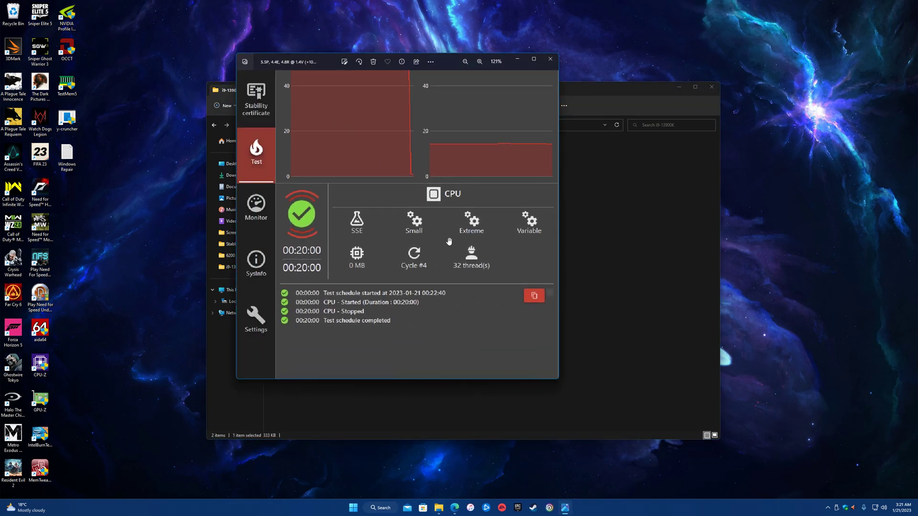
left_click_drag(457, 241, 403, 183)
scroll(403, 183, "right", 10)
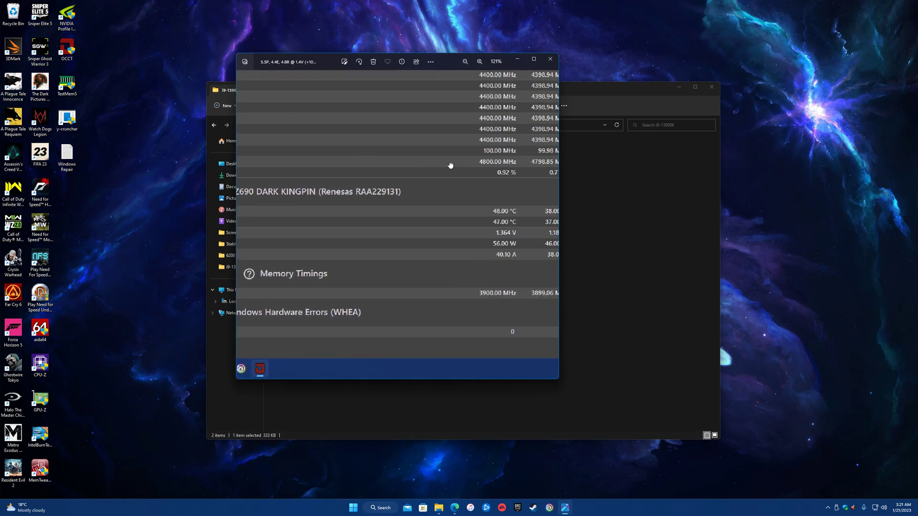
scroll(499, 243, "right", 3)
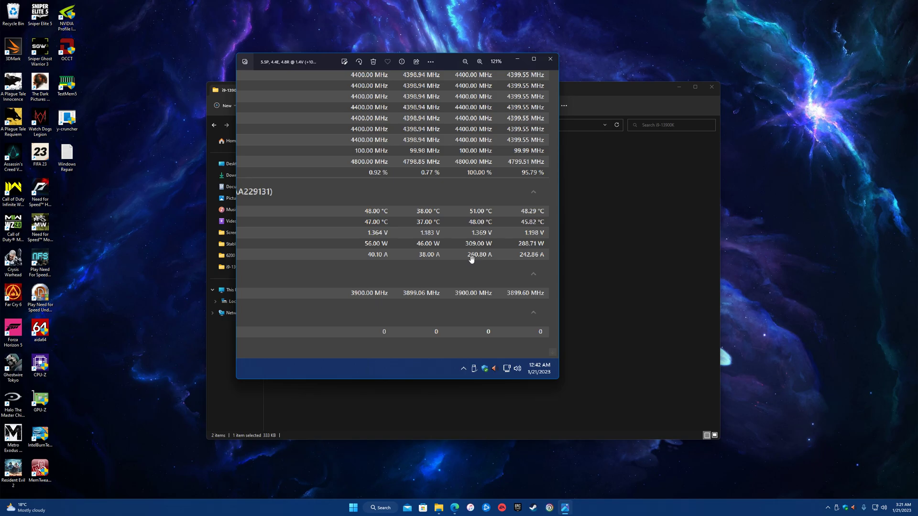
scroll(469, 259, "up", 10)
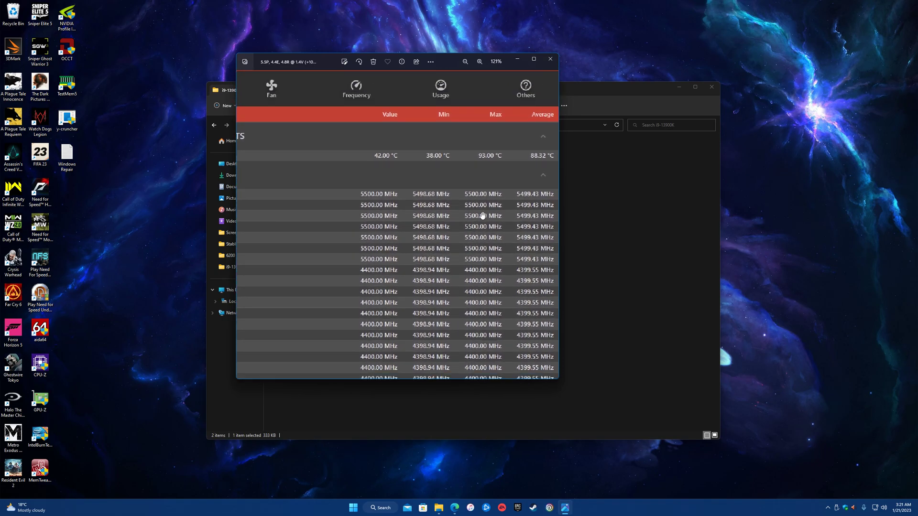
left_click(550, 59)
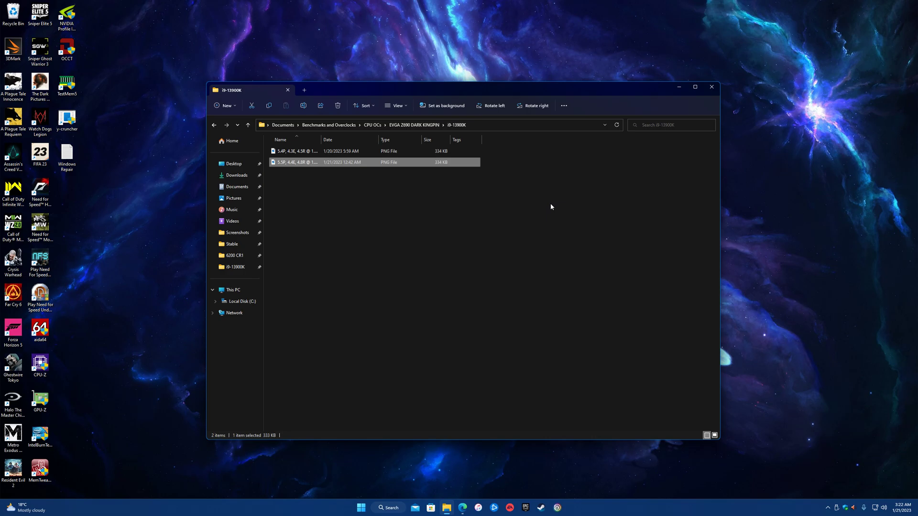
double_click(378, 151)
left_click(550, 58)
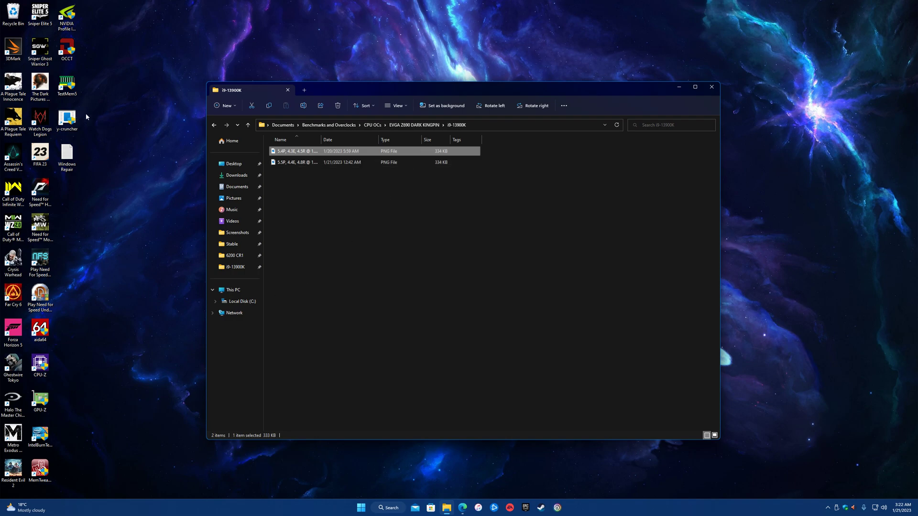
Step: Launch Core Temp, allow it, read the i9-13900K temperatures, then close it and Explorer
left_click(361, 508)
left_click(510, 330)
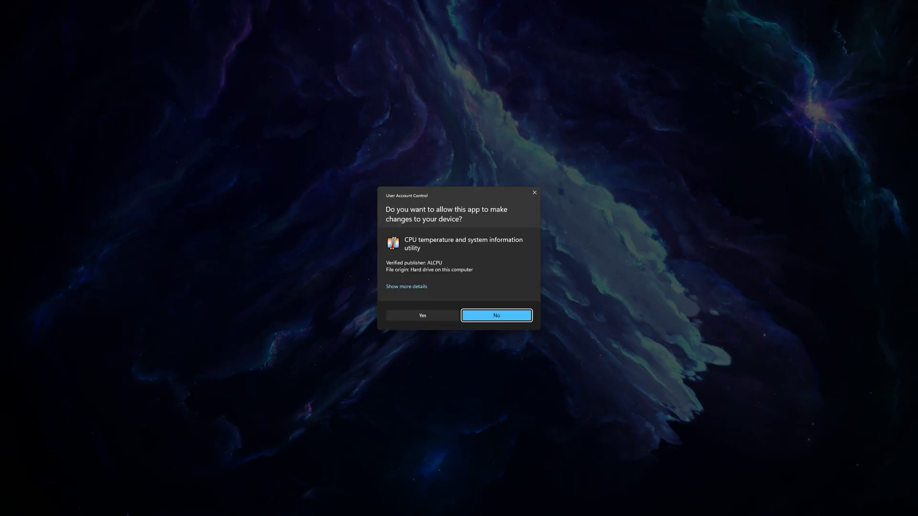
left_click(423, 316)
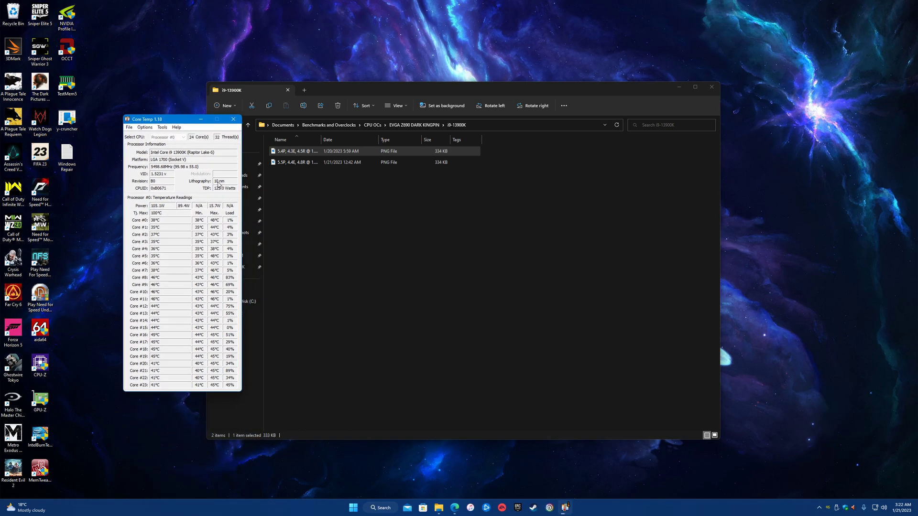
left_click(239, 120)
left_click(711, 87)
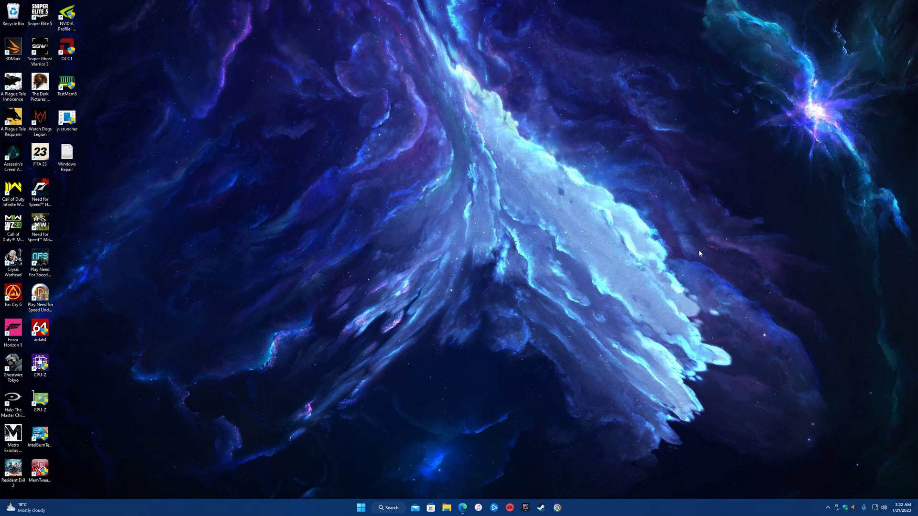
Step: Open the i9-13900K 5.5P OCCT screenshot from Documents > Benchmarks and Overclocks > CPU OCs > EVGA Z690 DARK KINGPIN > i9-13900K
left_click(447, 508)
left_click(236, 186)
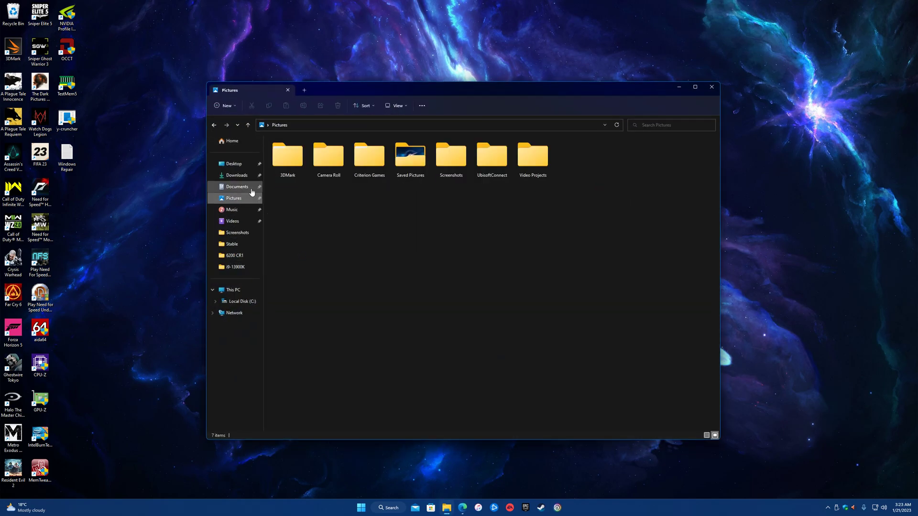
double_click(287, 154)
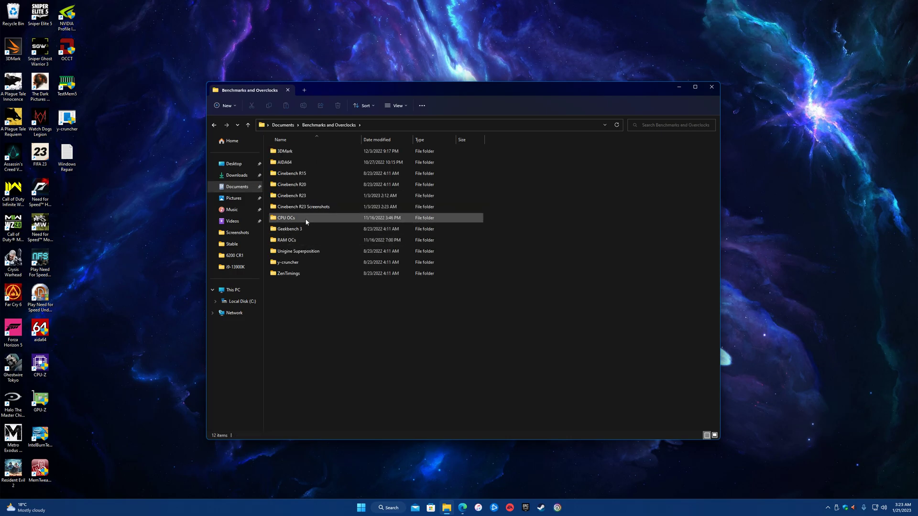
double_click(296, 218)
double_click(304, 185)
double_click(294, 176)
double_click(294, 164)
Step: Zoom in and out on the screenshot to review its passed 20-minute OCCT CPU test
scroll(312, 240, "up", 5)
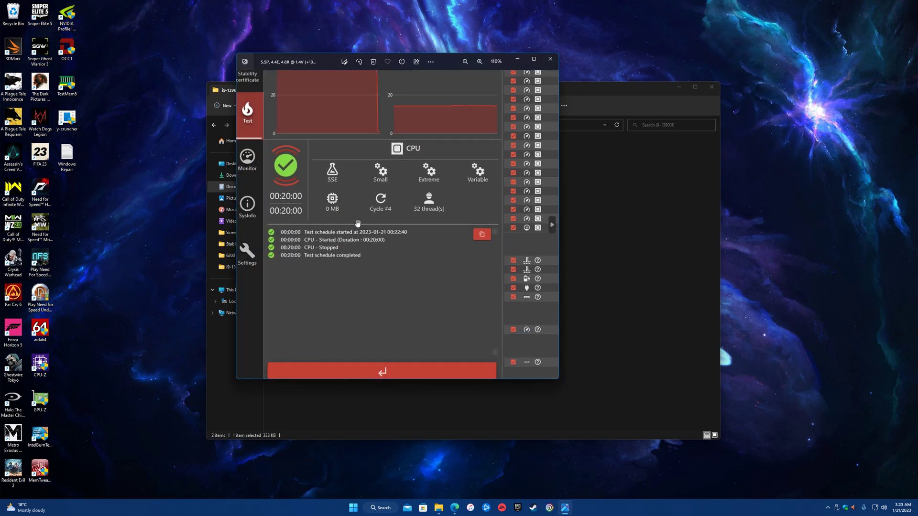
scroll(276, 204, "down", 6)
scroll(384, 198, "up", 2)
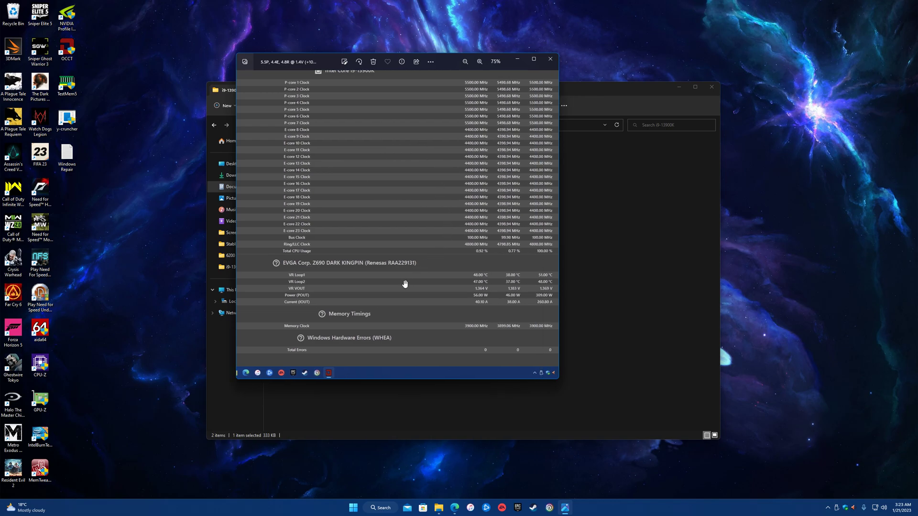
scroll(501, 309, "up", 1)
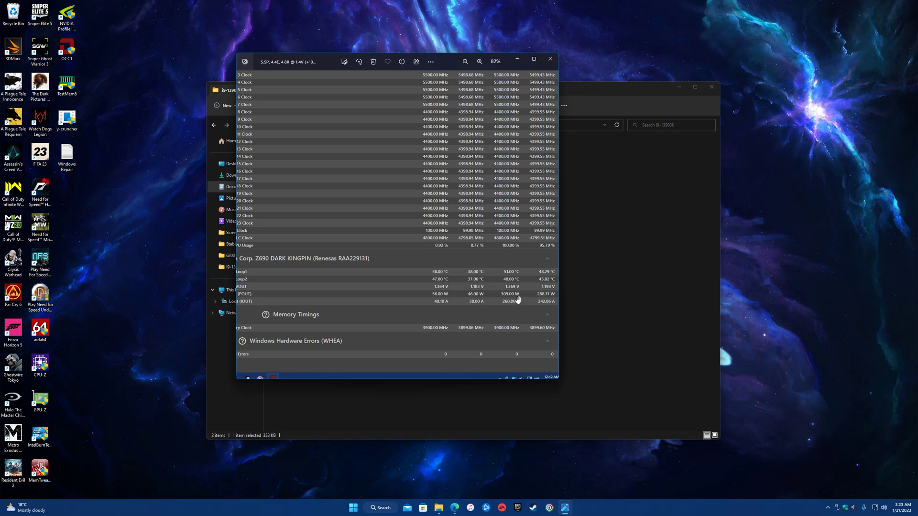
scroll(421, 275, "down", 1)
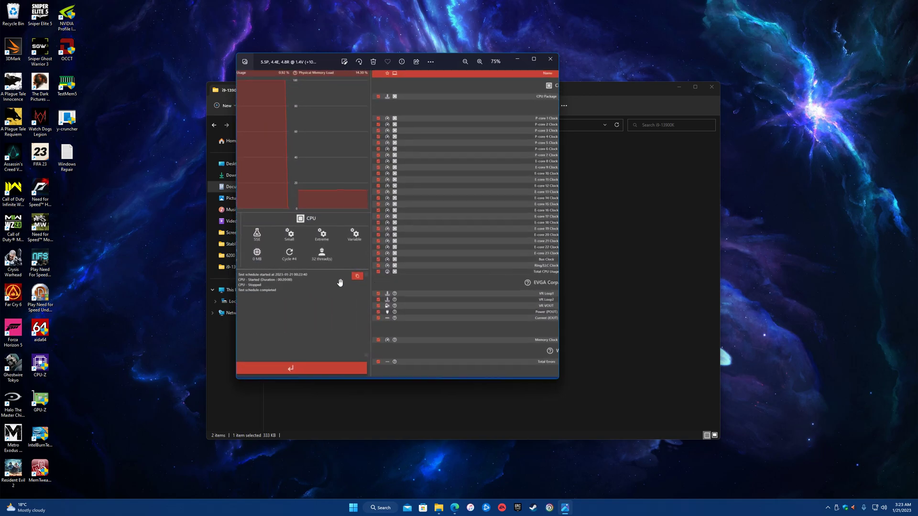
scroll(326, 283, "up", 5)
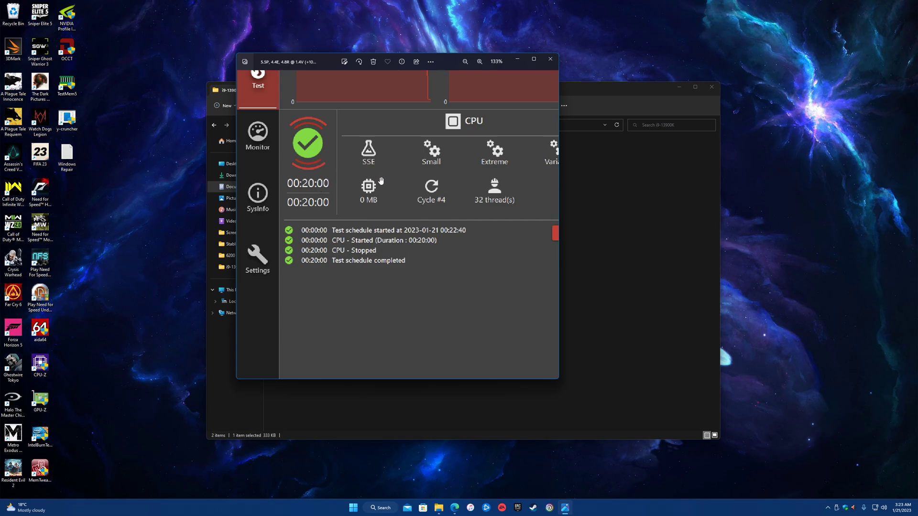
scroll(486, 205, "down", 4)
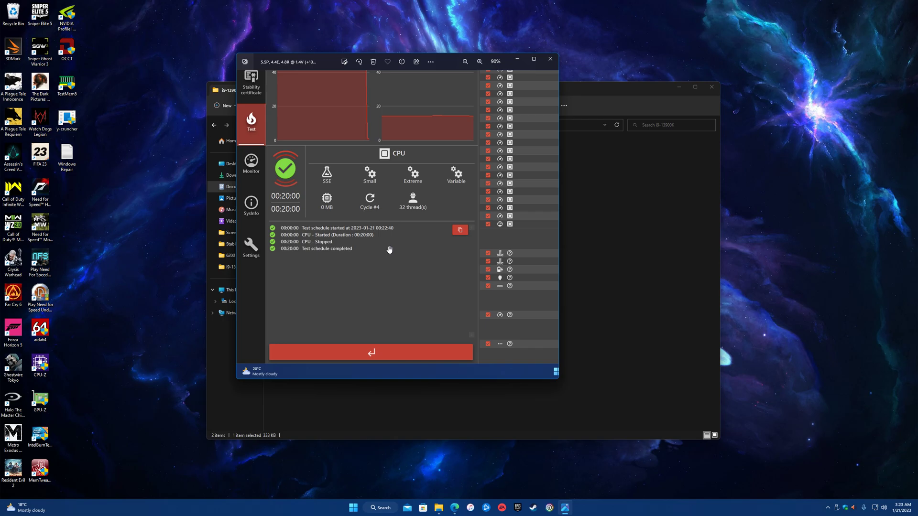
scroll(389, 249, "down", 3)
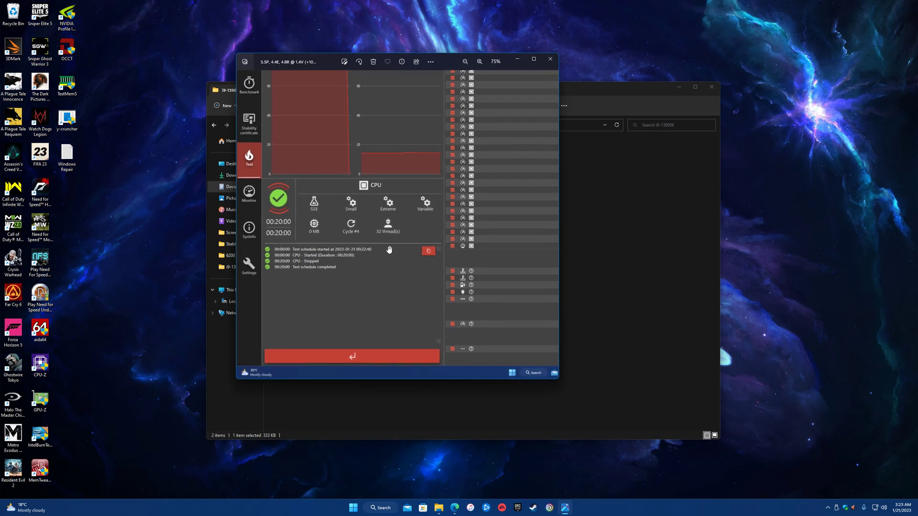
scroll(324, 244, "up", 3)
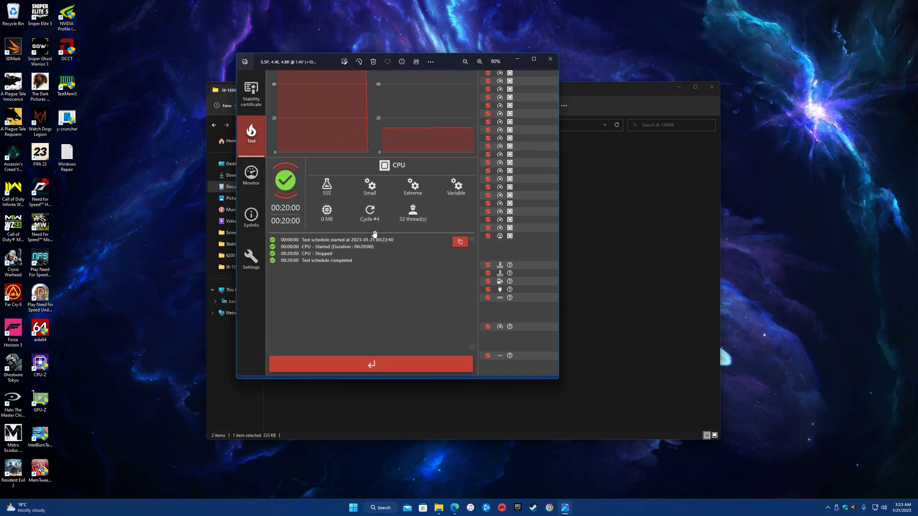
Step: Swap to the first i7-13700K OCCT screenshot, zoom on its passed 30-minute test, then switch to Edge
left_click(551, 59)
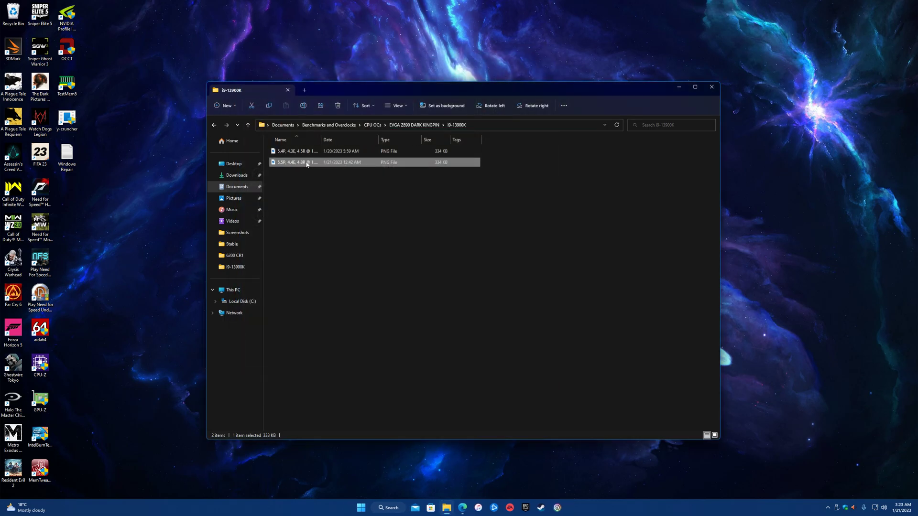
key("alt+Left")
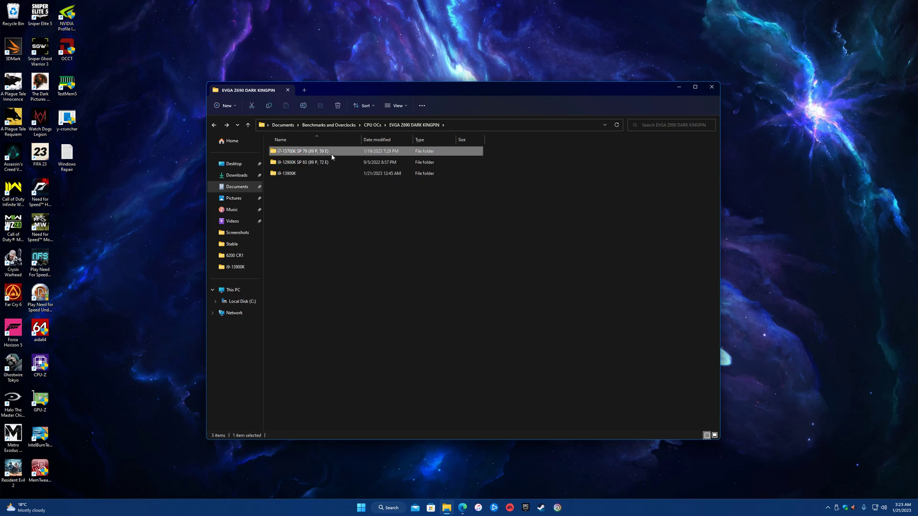
double_click(296, 175)
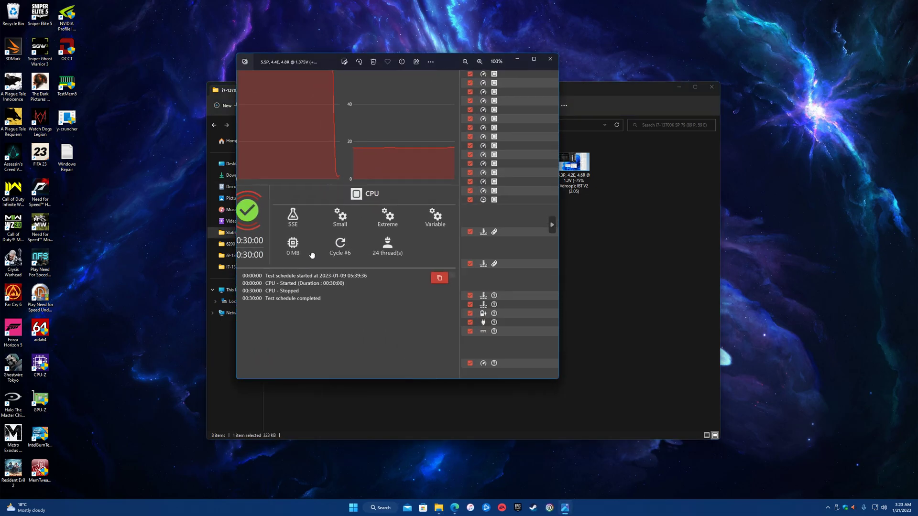
scroll(332, 248, "up", 2)
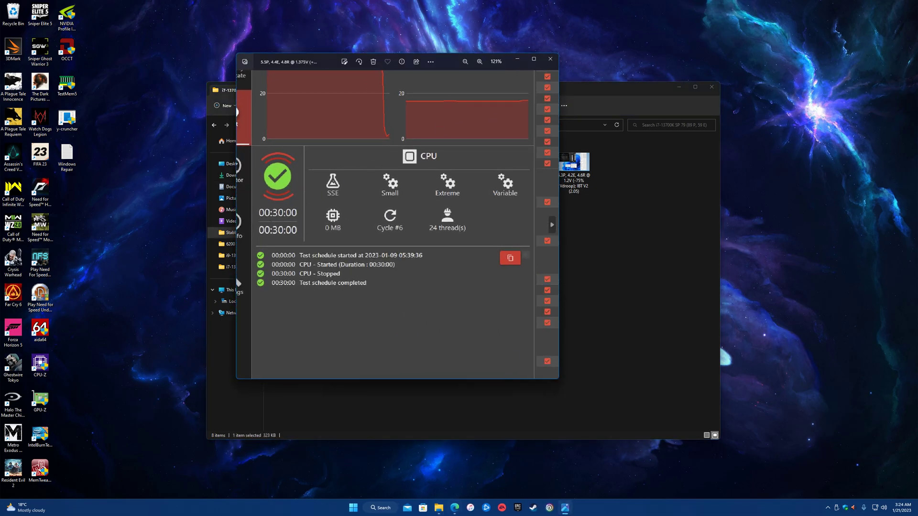
left_click(454, 508)
Step: Open Overclock.net in a new tab and check the DDR5 stability thread from the account alerts
left_click(353, 62)
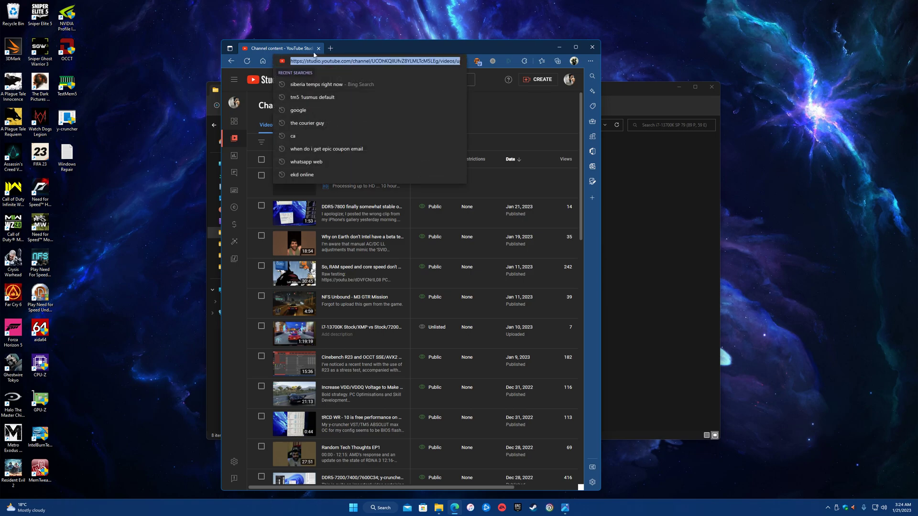
left_click(331, 48)
type("po")
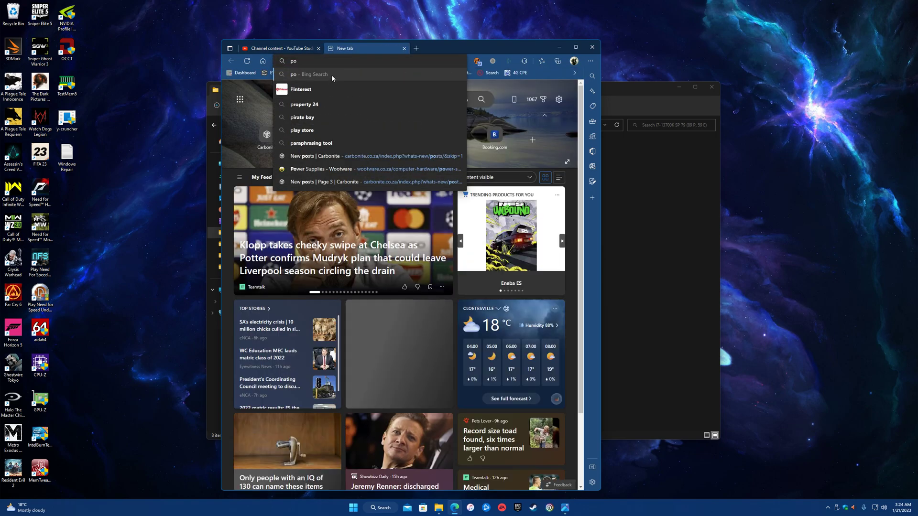
type("instagram.com/inna/")
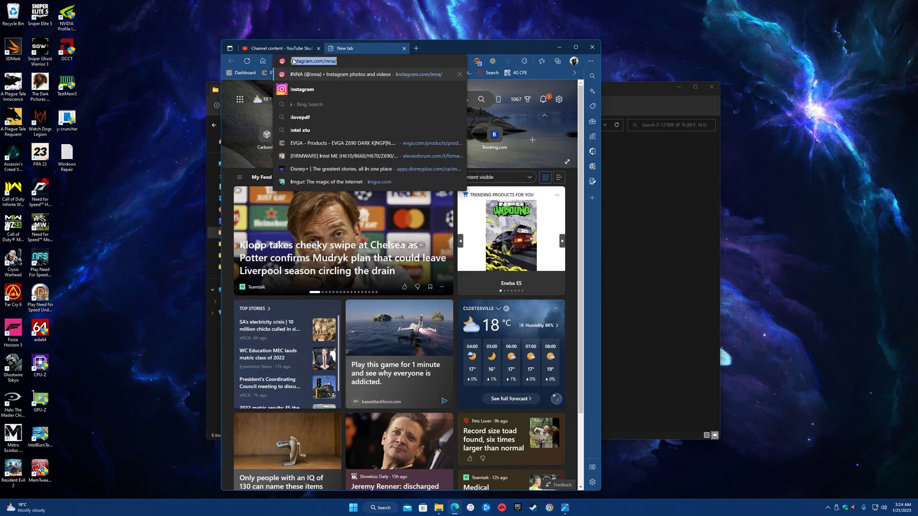
left_click(340, 126)
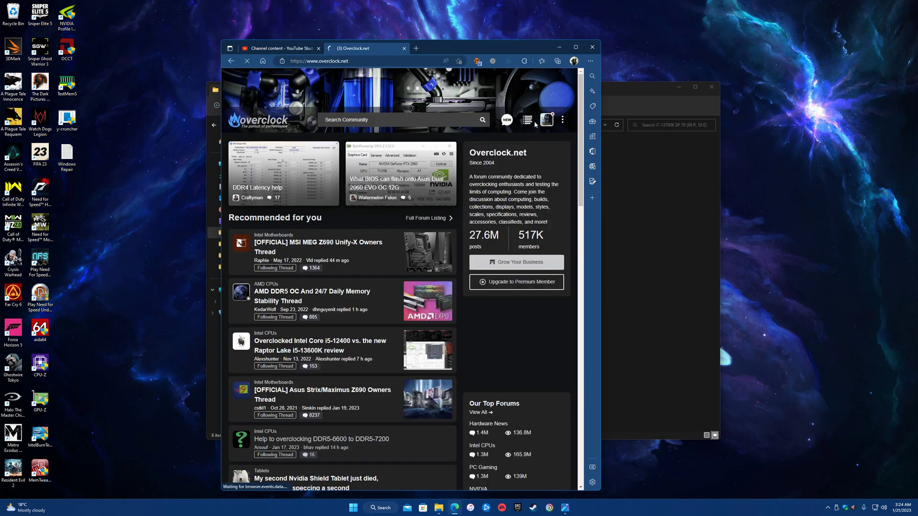
left_click(547, 119)
left_click(500, 210)
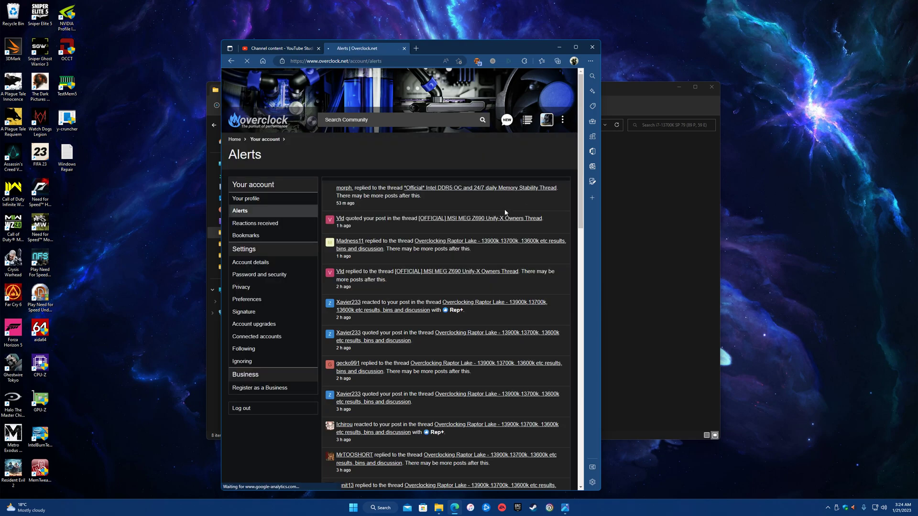
left_click(427, 198)
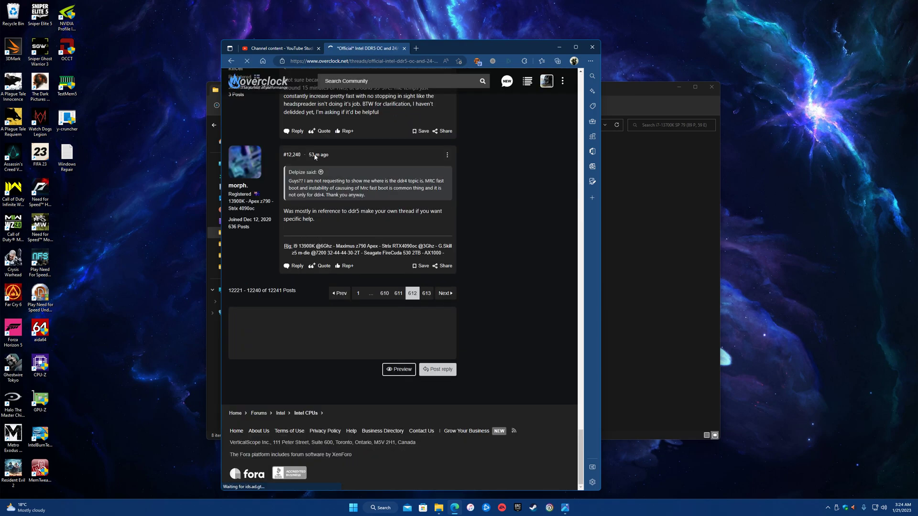
Step: Return to the account alerts page and open the Overclocking Raptor Lake thread
left_click(562, 81)
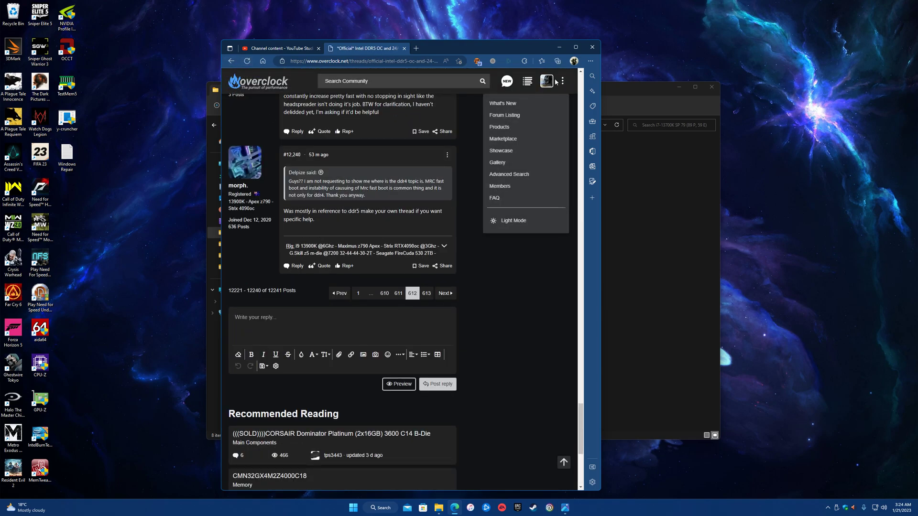
left_click(528, 127)
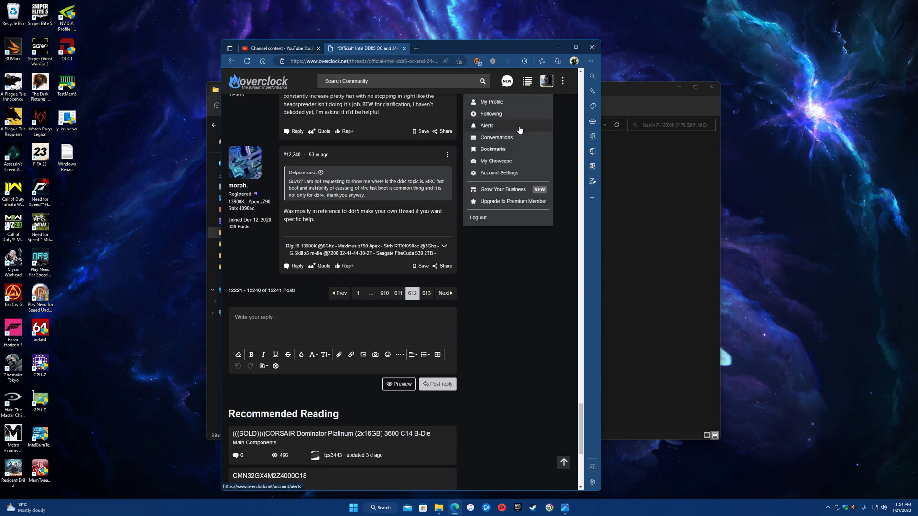
left_click(520, 127)
scroll(489, 216, "down", 3)
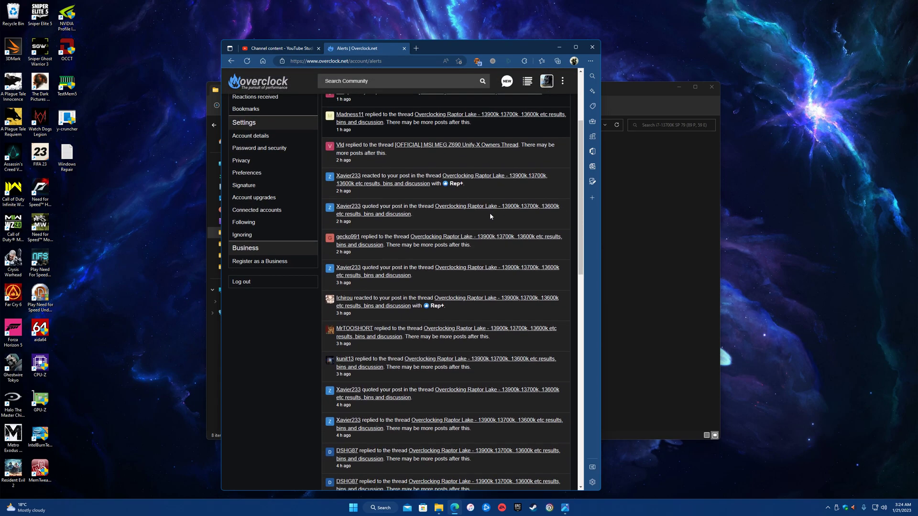
left_click(491, 207)
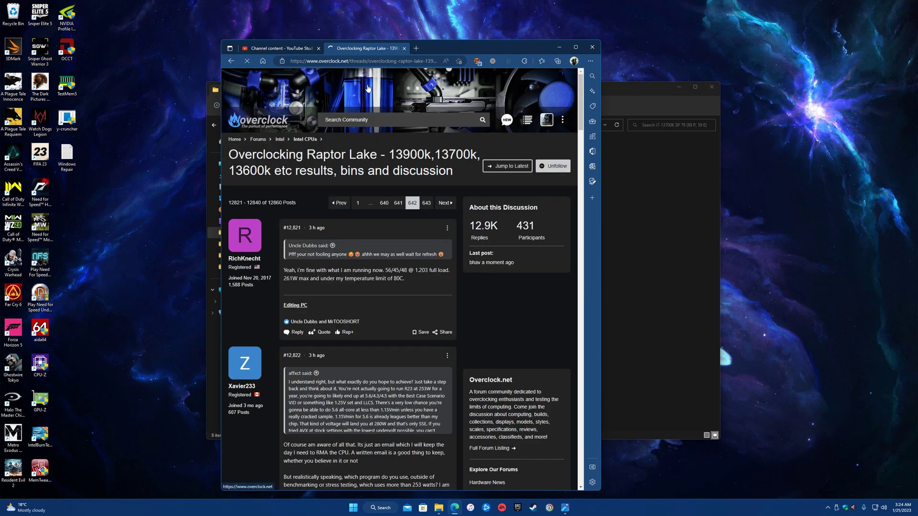
Step: Search the entire site for '30 mins R23', skim the 467 results, then open the account menu
left_click(258, 158)
left_click(393, 120)
type("30 mins R23")
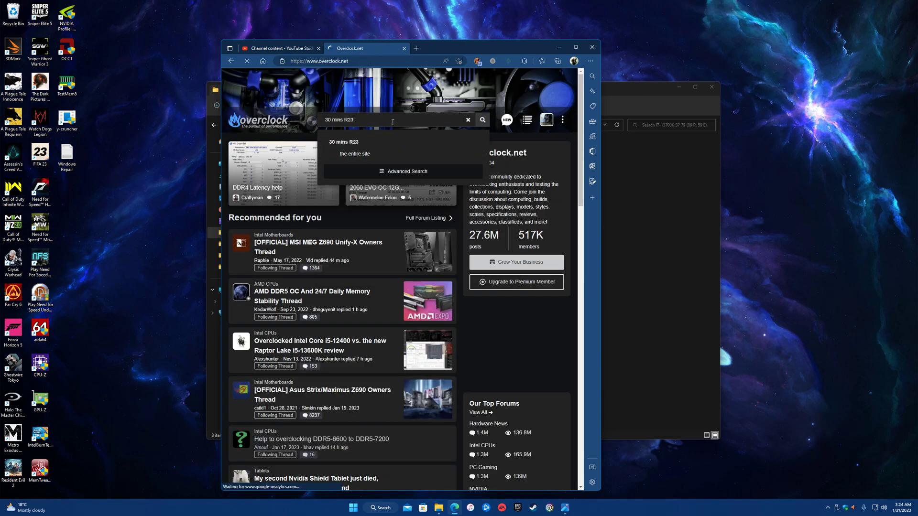
left_click(369, 155)
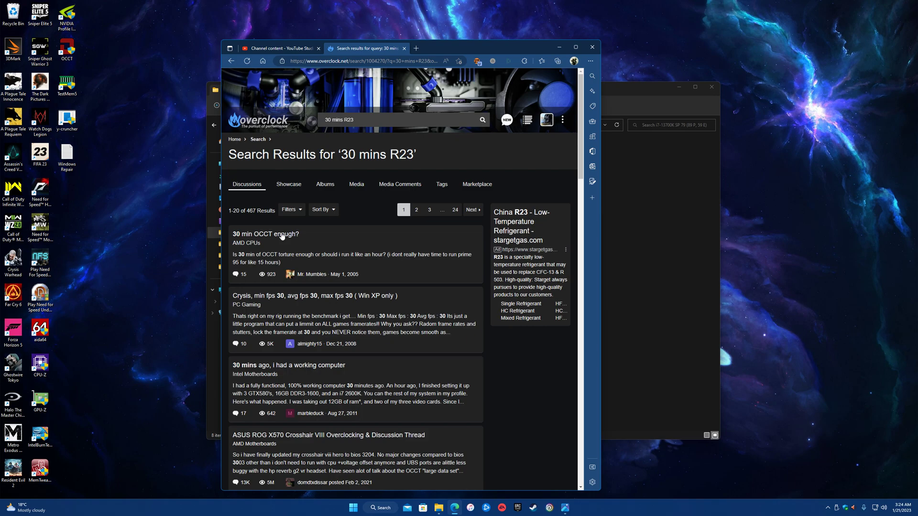
scroll(335, 252, "down", 3)
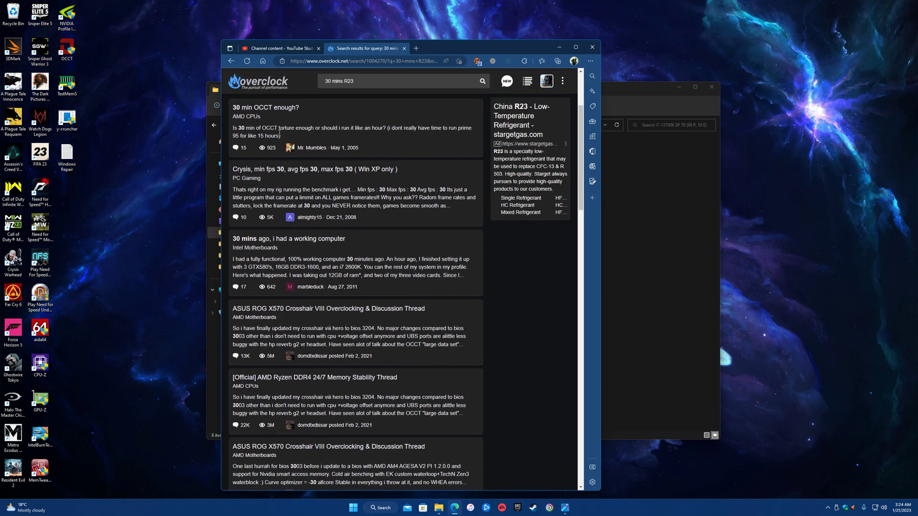
scroll(341, 128, "up", 3)
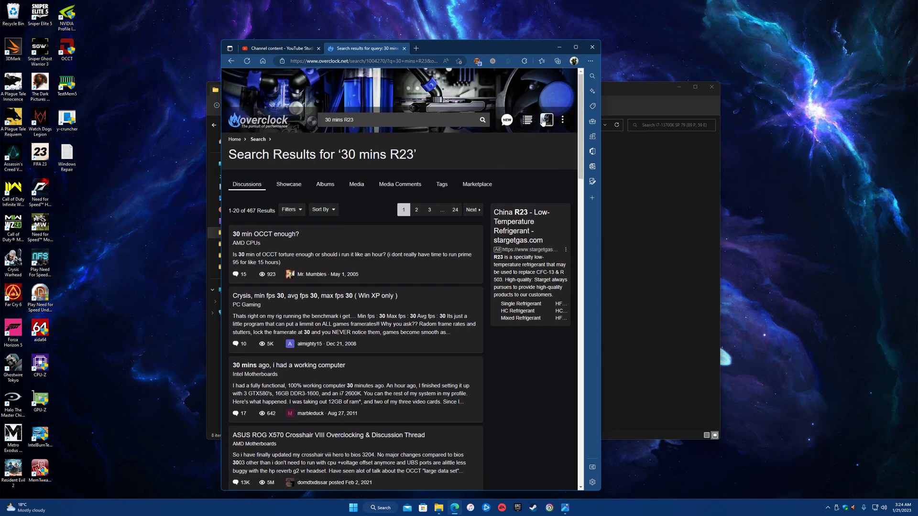
left_click(547, 119)
left_click(514, 164)
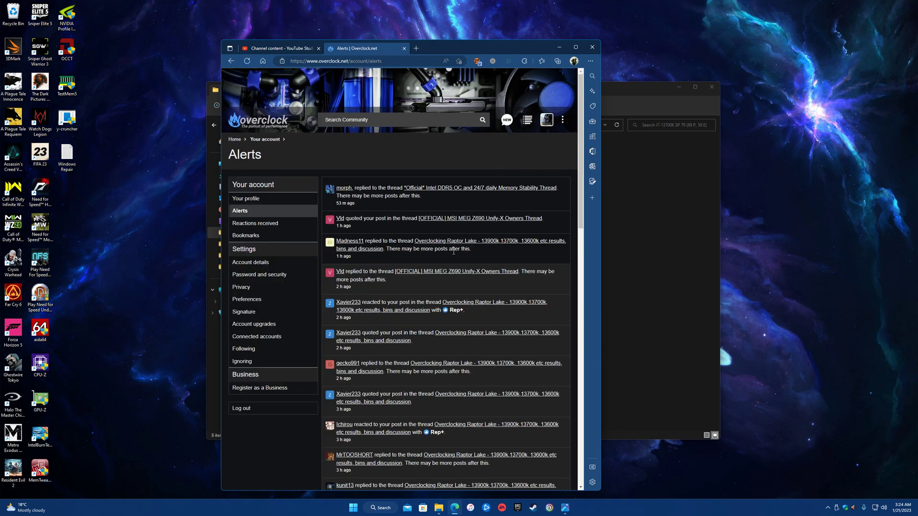
scroll(389, 268, "down", 3)
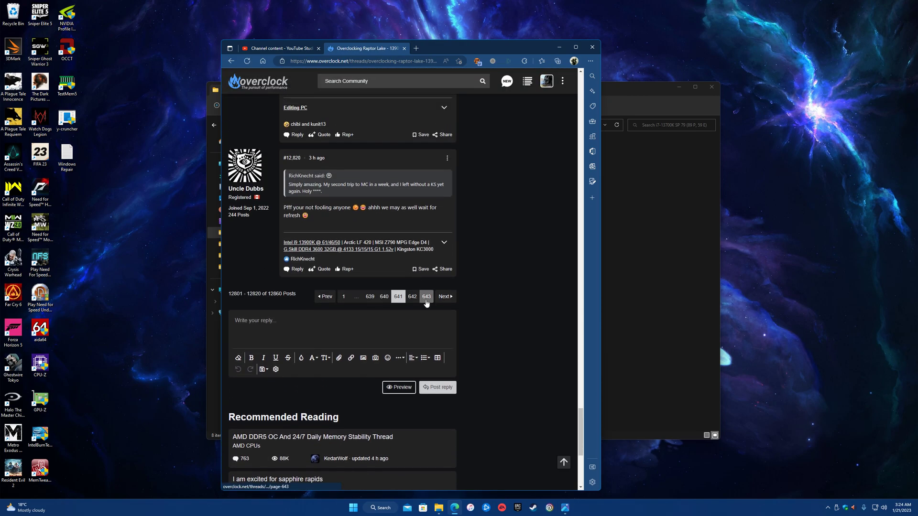
left_click(427, 296)
scroll(429, 297, "down", 5)
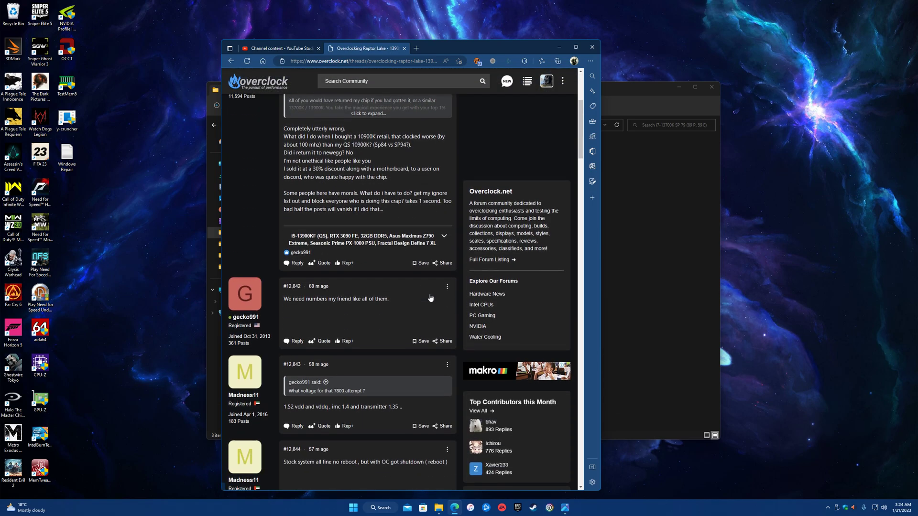
scroll(423, 299, "down", 4)
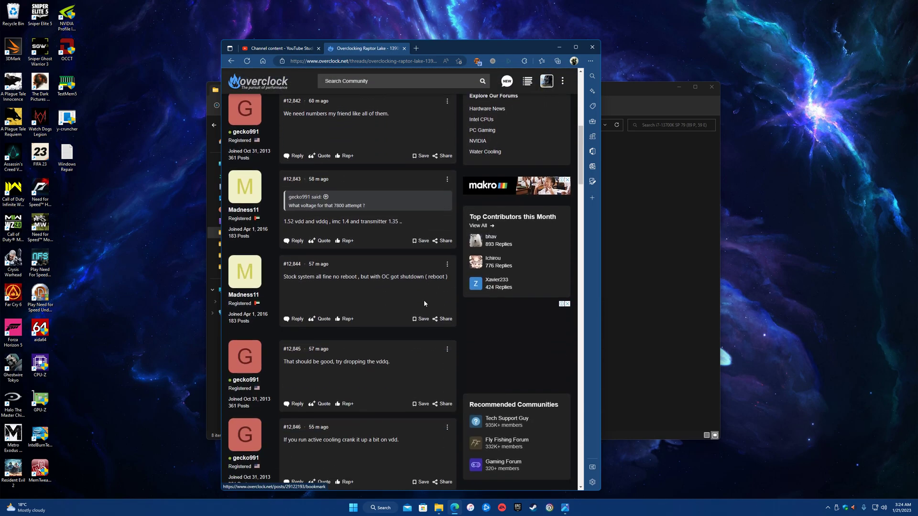
scroll(364, 306, "down", 10)
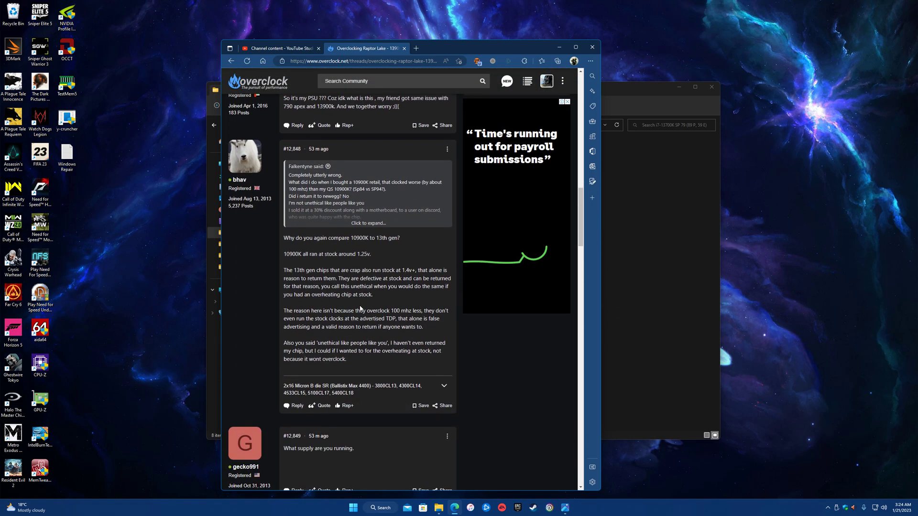
scroll(359, 305, "down", 15)
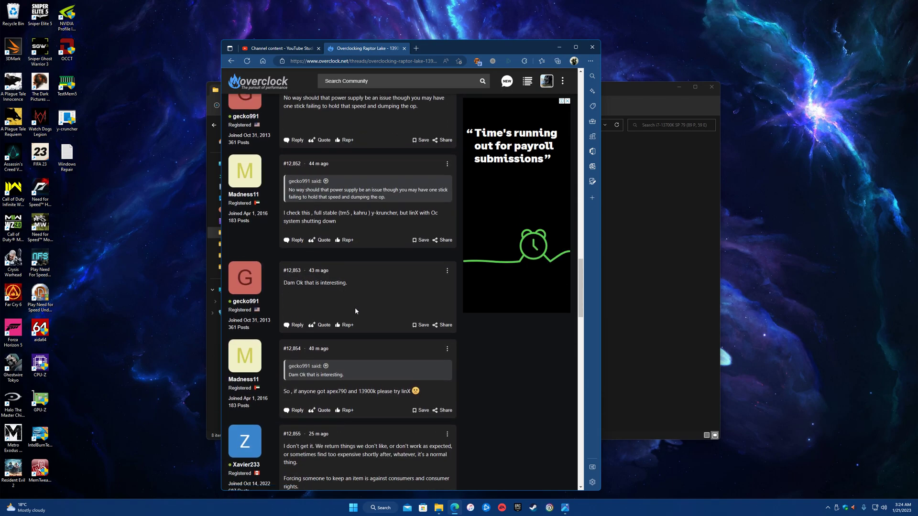
scroll(355, 311, "down", 7)
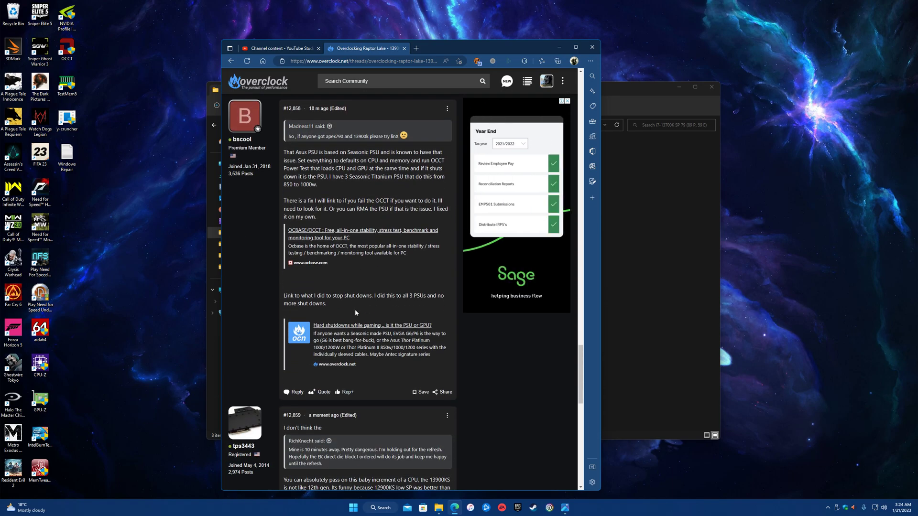
scroll(355, 310, "down", 15)
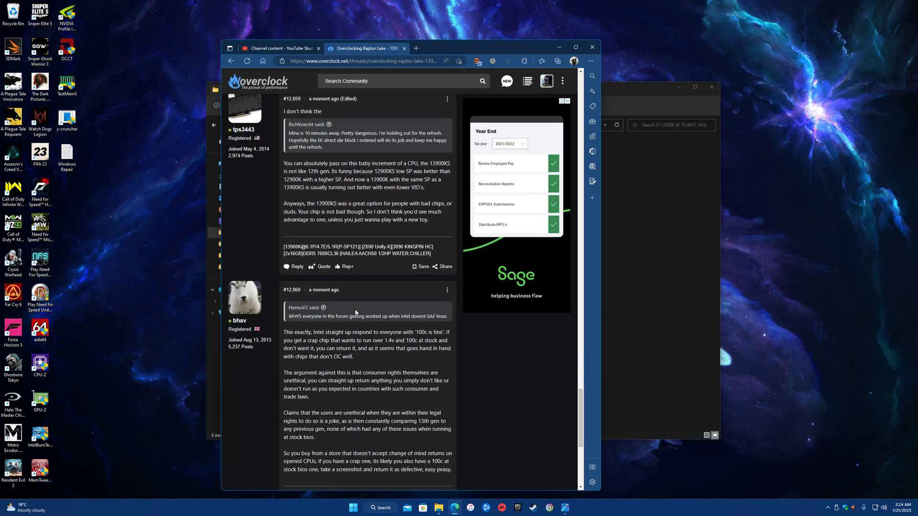
scroll(355, 310, "down", 1)
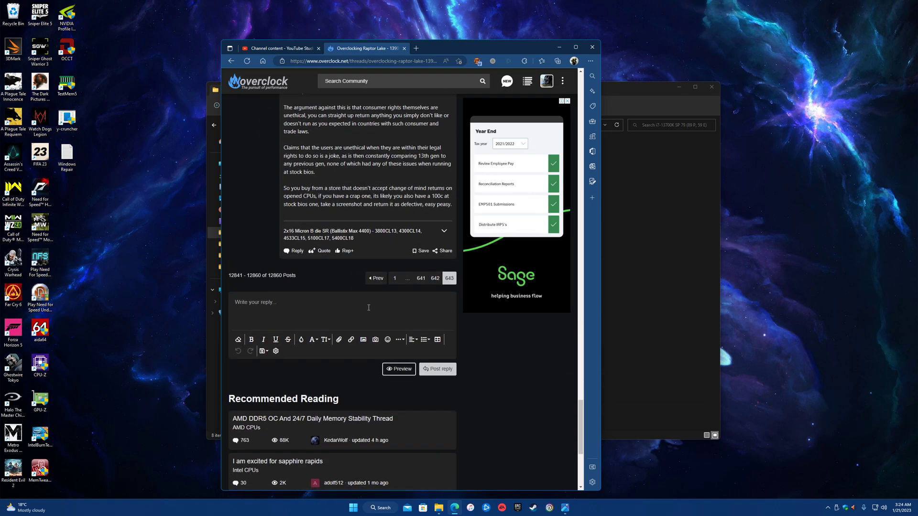
left_click(425, 283)
scroll(389, 262, "down", 7)
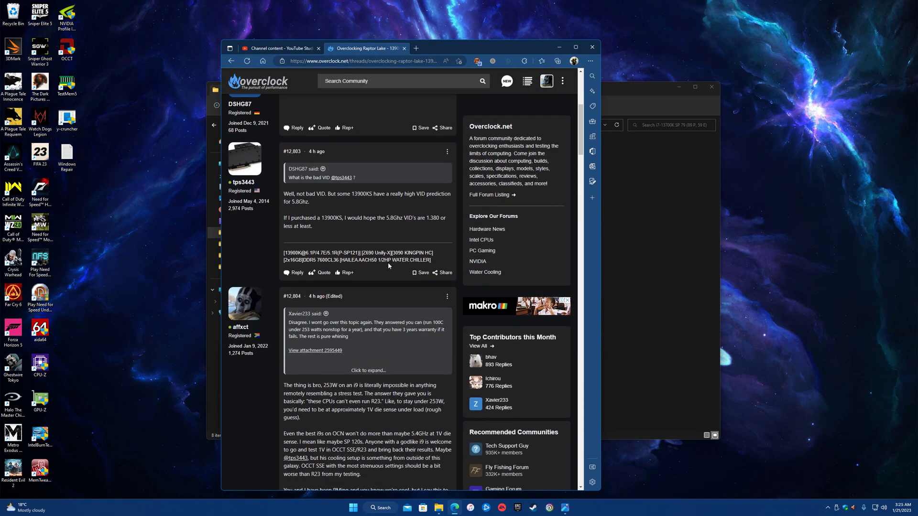
scroll(388, 261, "down", 10)
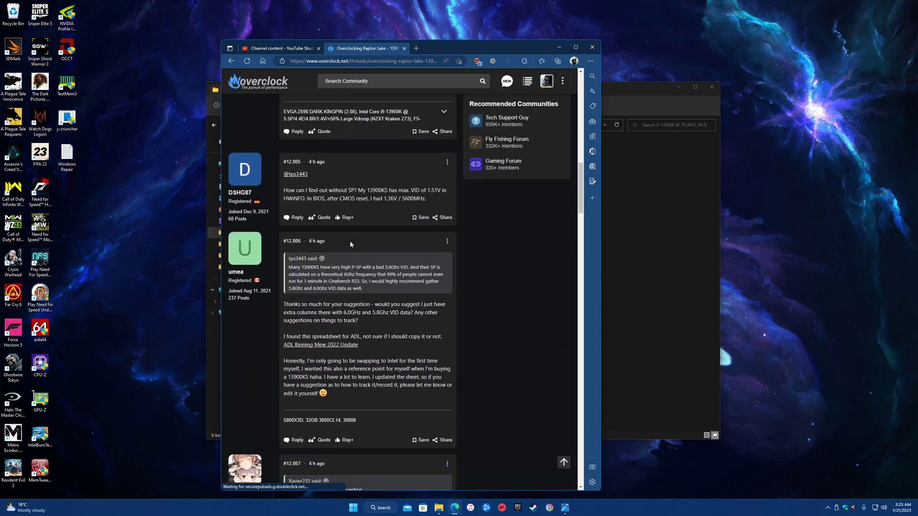
scroll(352, 243, "down", 10)
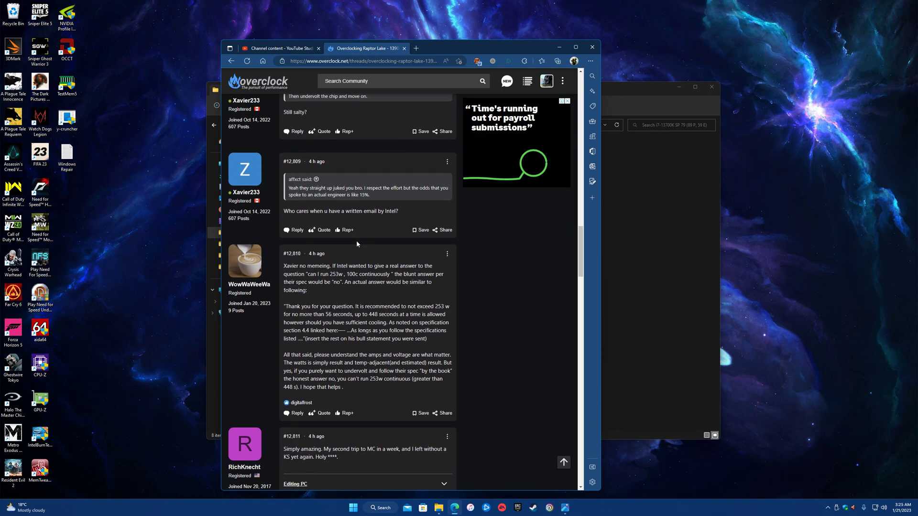
scroll(357, 240, "down", 15)
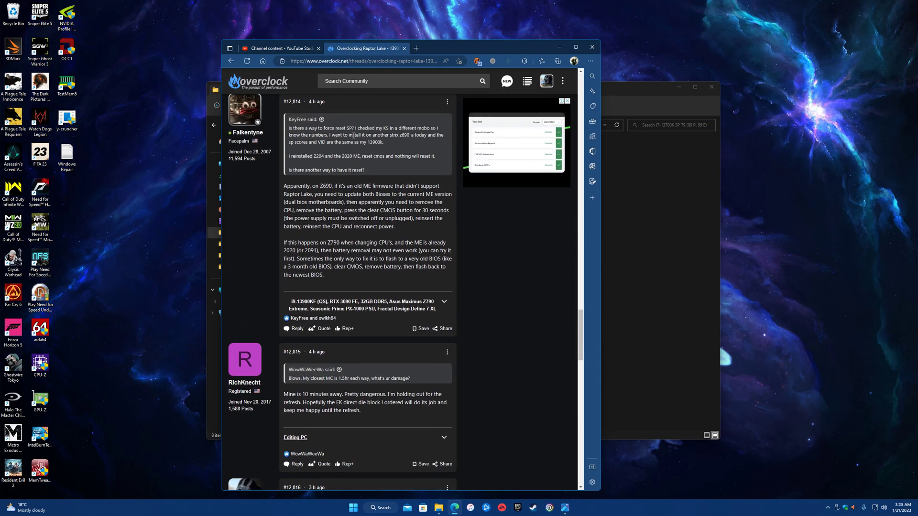
scroll(347, 244, "down", 15)
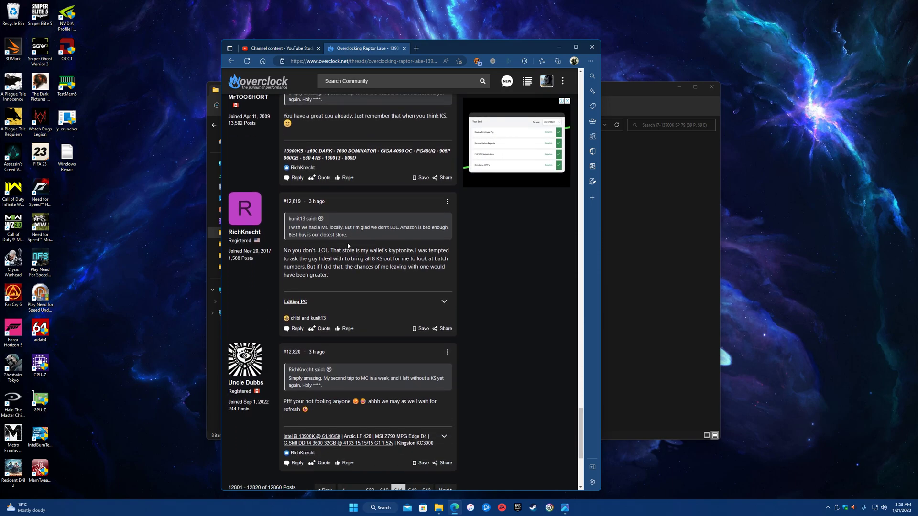
scroll(348, 243, "down", 5)
scroll(373, 190, "up", 1)
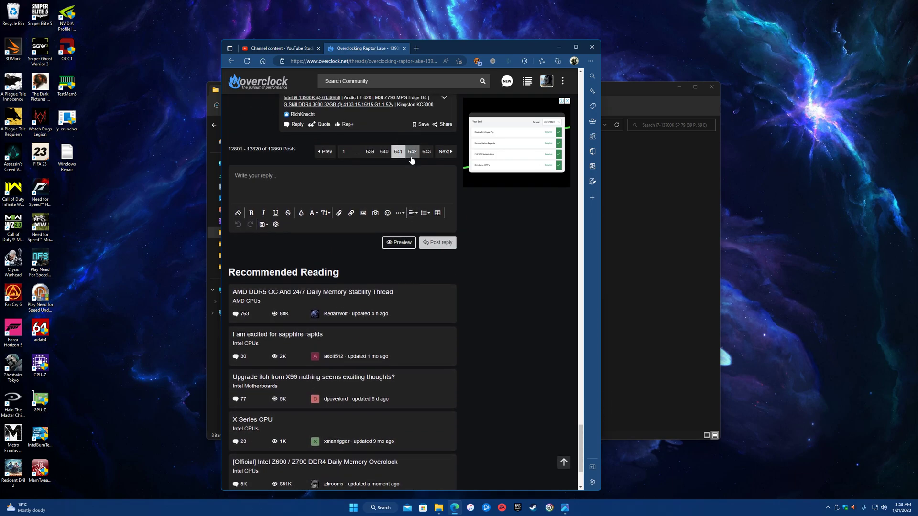
scroll(356, 262, "down", 12)
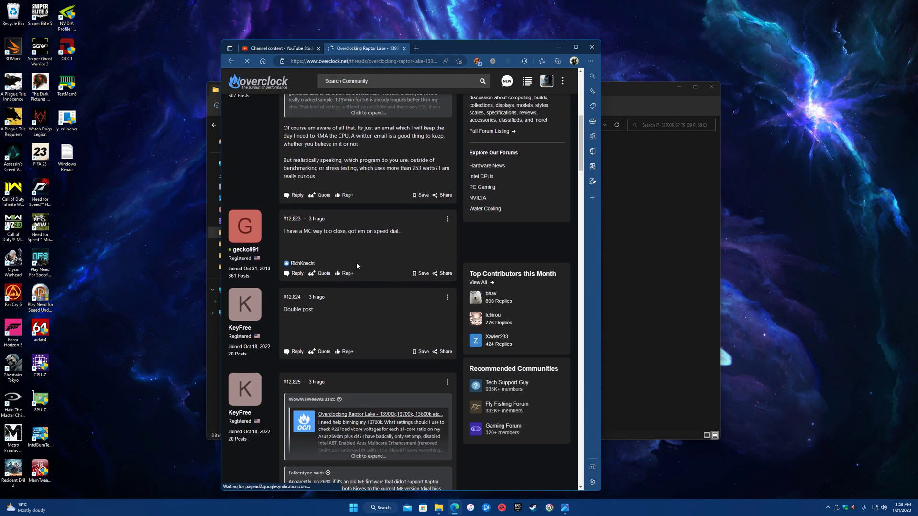
scroll(357, 263, "down", 12)
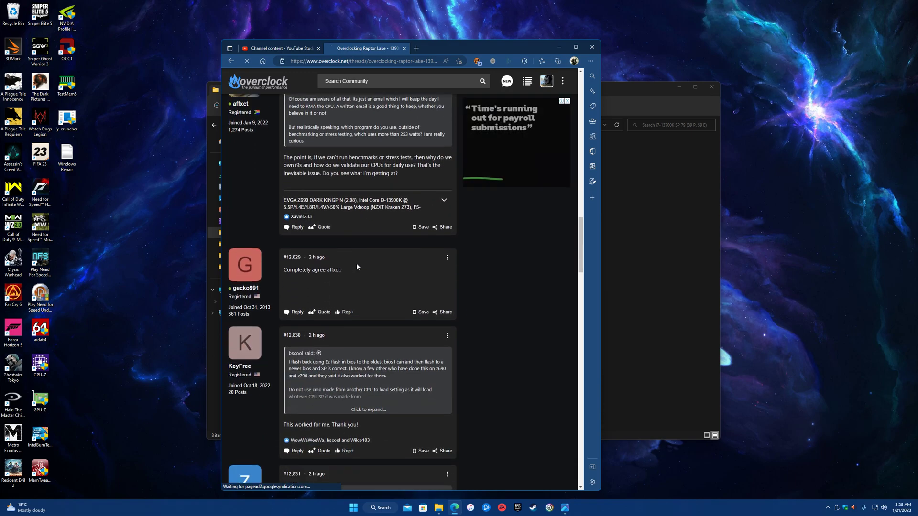
scroll(359, 277, "up", 1)
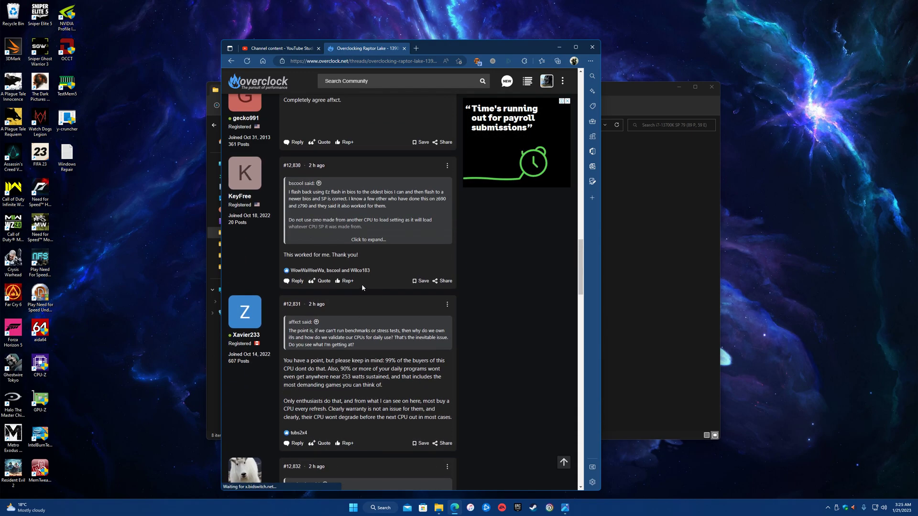
scroll(362, 288, "up", 2)
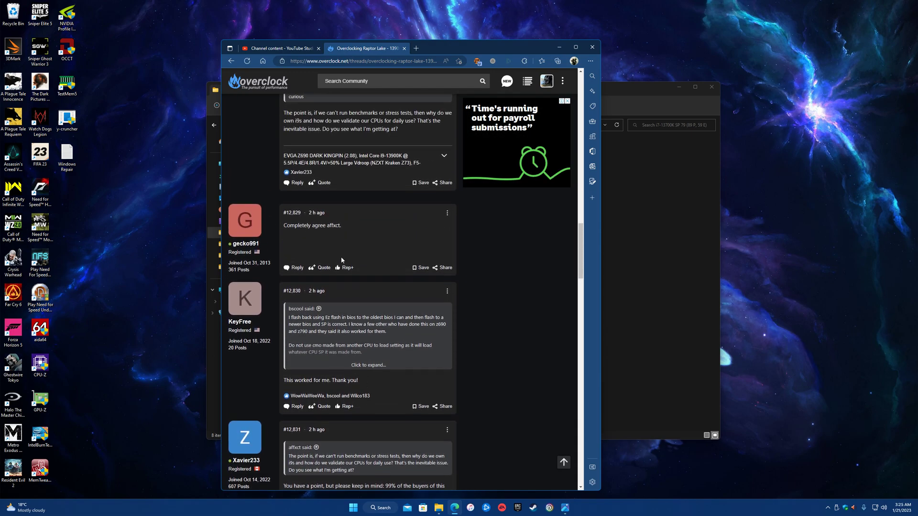
mouse_move(347, 268)
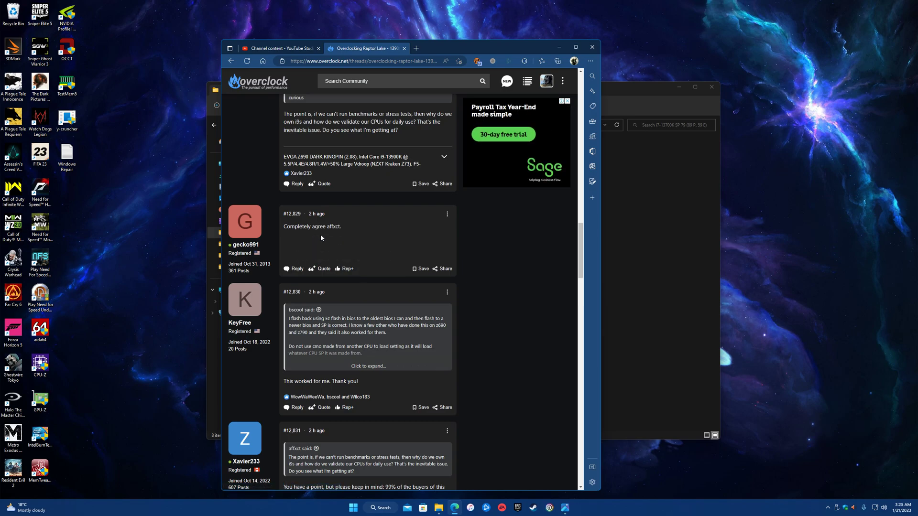
scroll(370, 254, "down", 8)
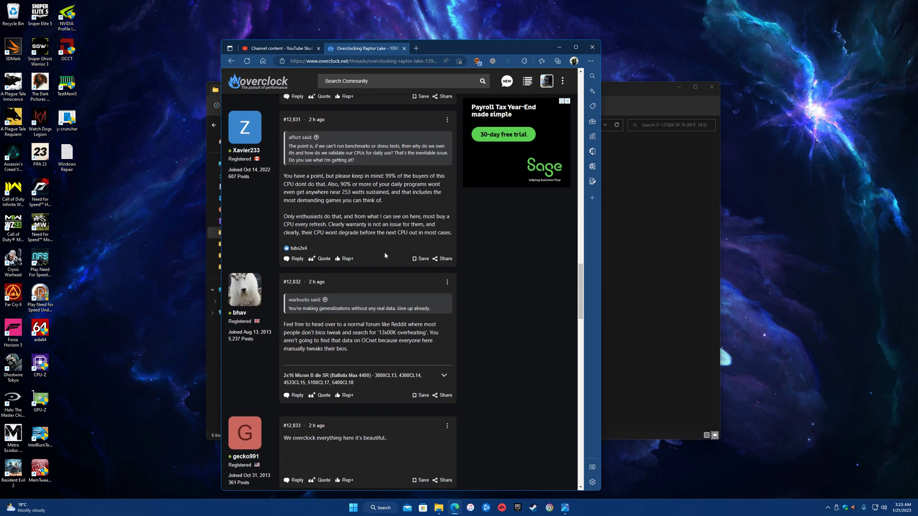
scroll(452, 244, "down", 4)
scroll(466, 245, "up", 12)
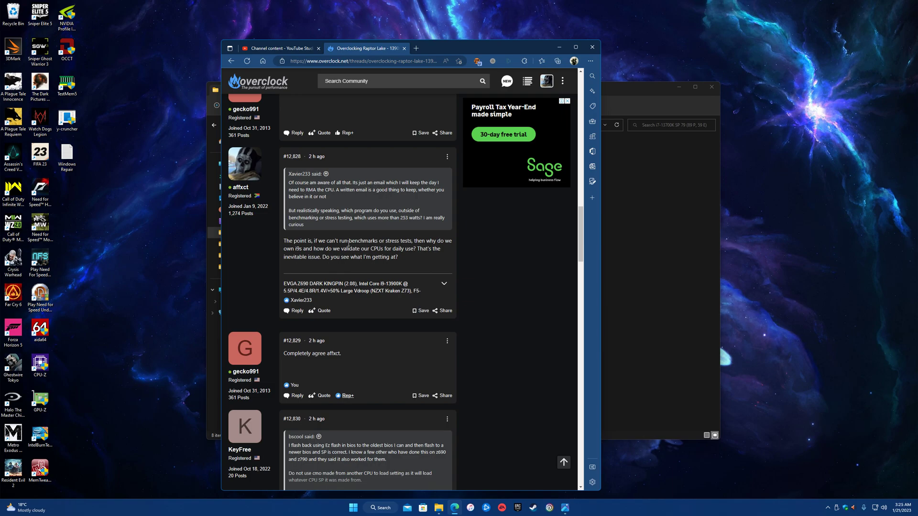
scroll(348, 243, "down", 12)
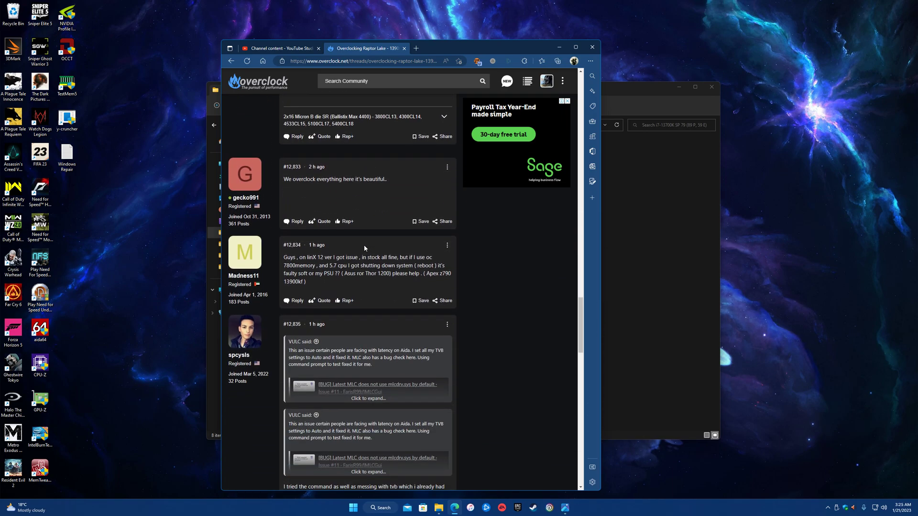
scroll(363, 245, "down", 15)
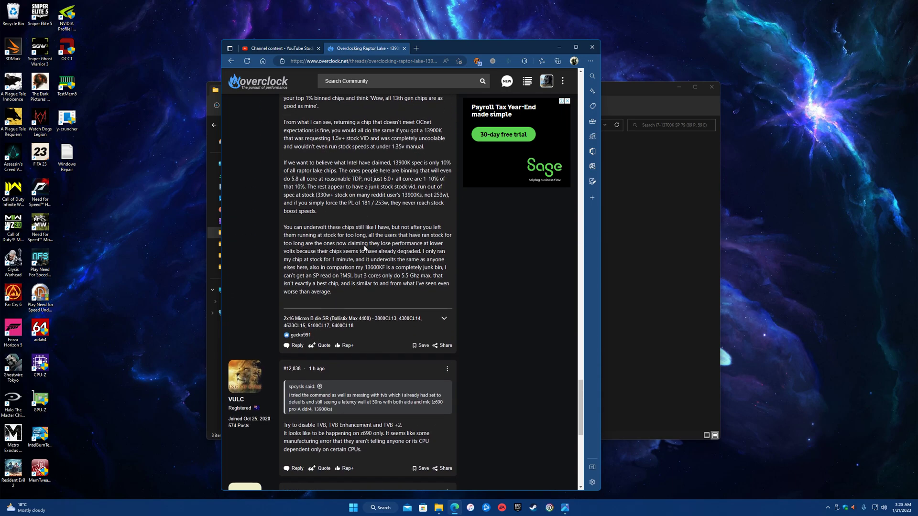
Step: Go to page 639 of the Raptor Lake thread and jump to quoted post #12,754
scroll(382, 234, "up", 3)
left_click(384, 232)
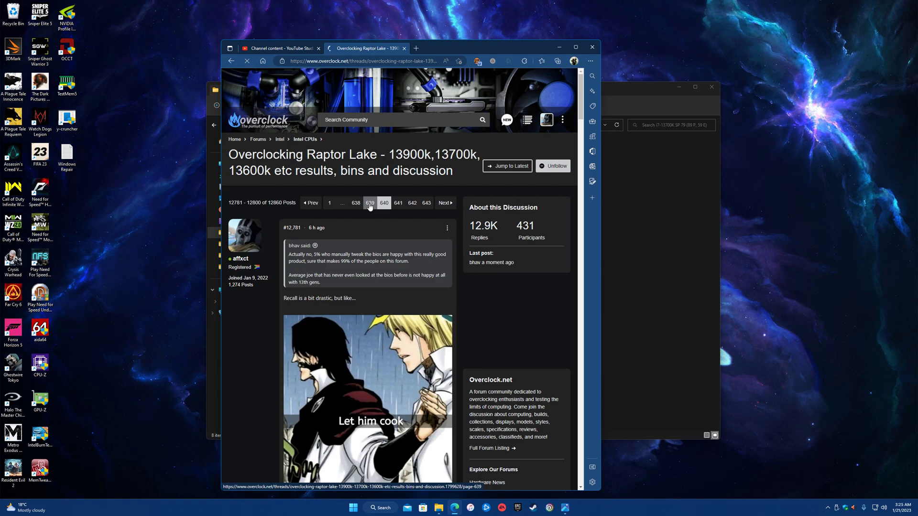
left_click(370, 205)
scroll(366, 239, "down", 10)
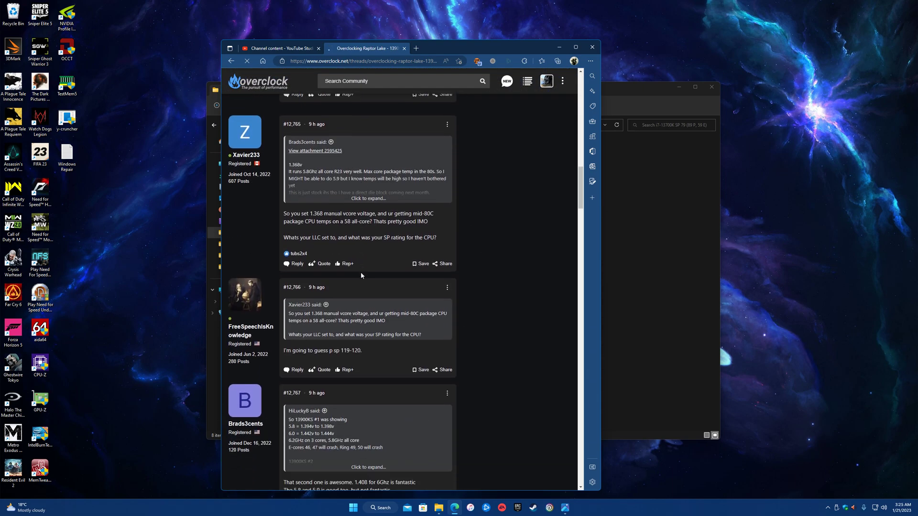
scroll(361, 272, "down", 12)
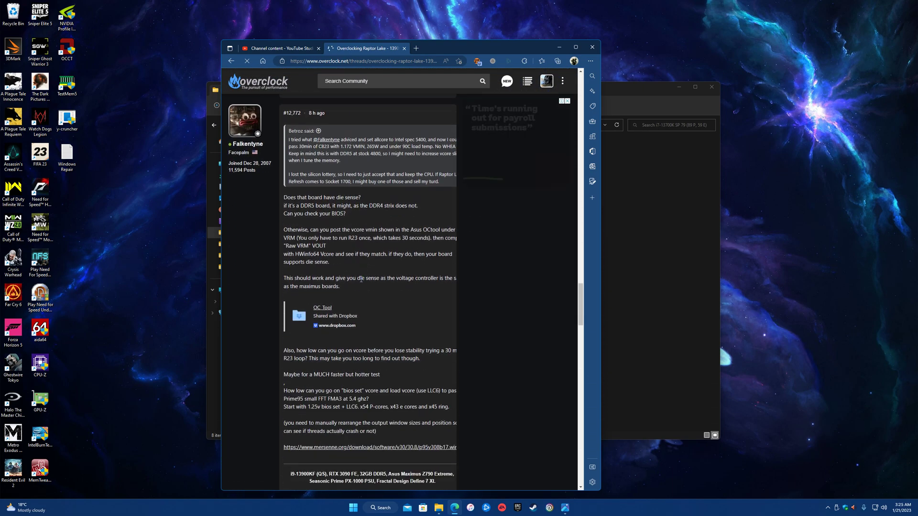
scroll(361, 283, "up", 1)
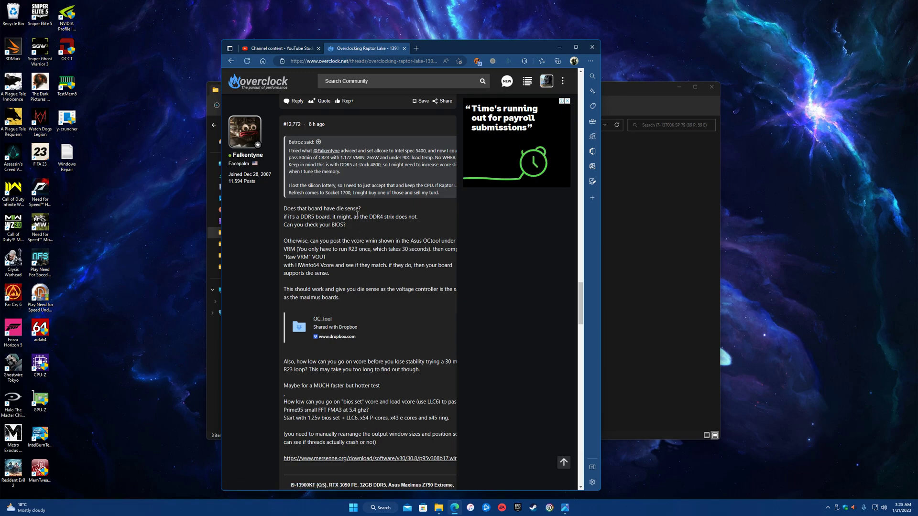
left_click(319, 144)
Step: Highlight the phrase '30min of CB23' in the post, then bring up the Start menu
left_click_drag(285, 127, 312, 138)
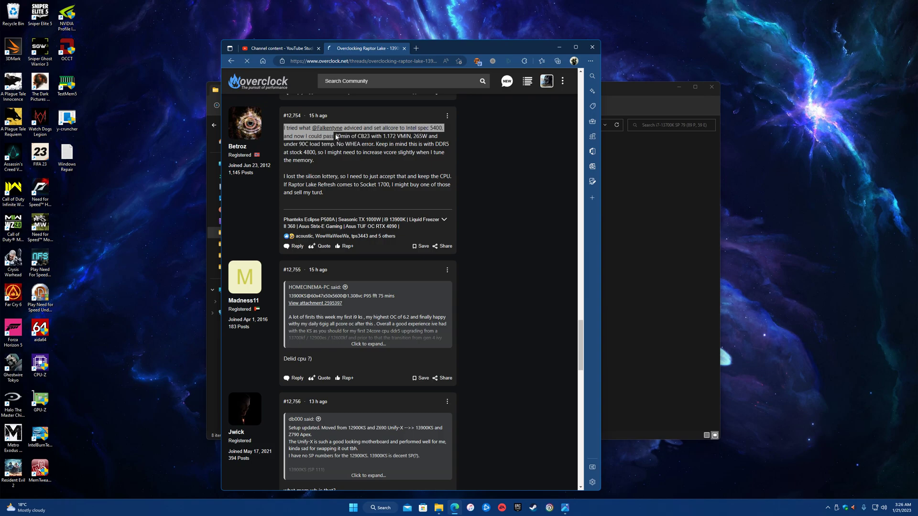
left_click_drag(388, 136, 446, 161)
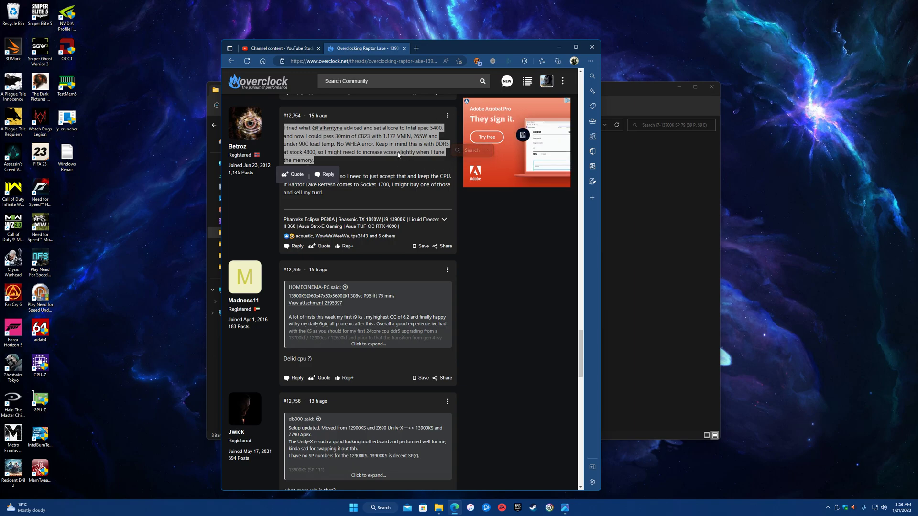
left_click(370, 139, "shift")
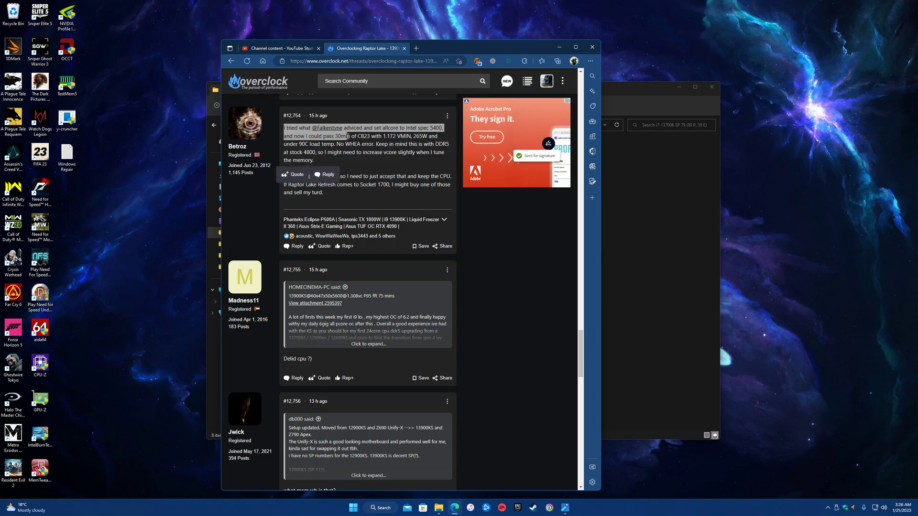
left_click_drag(370, 139, 334, 137)
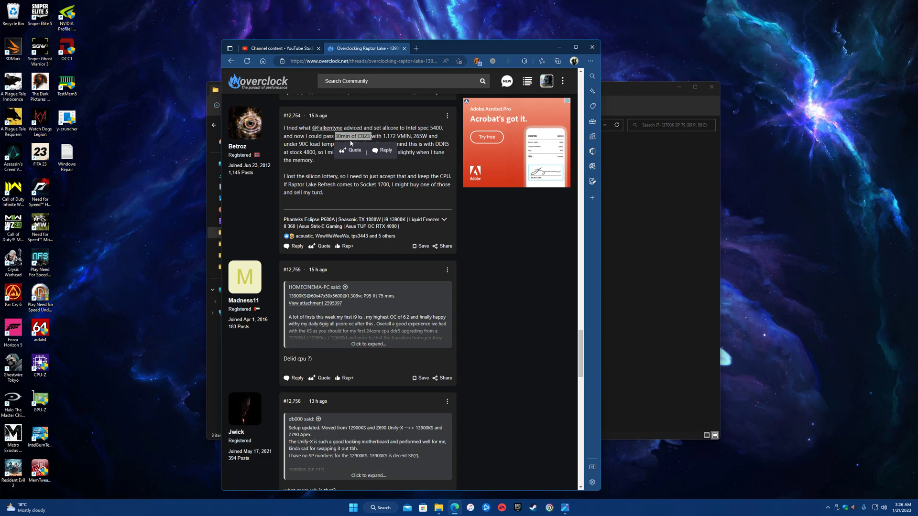
key("super")
key("super")
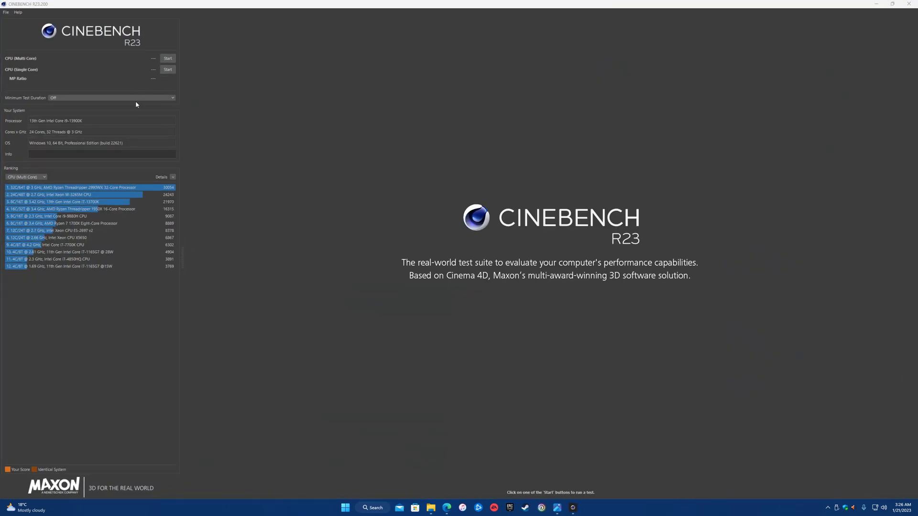
Step: Set Cinebench R23's minimum test duration to 30 minutes (Test Stability) and restore the window size
left_click(134, 98)
left_click(96, 122)
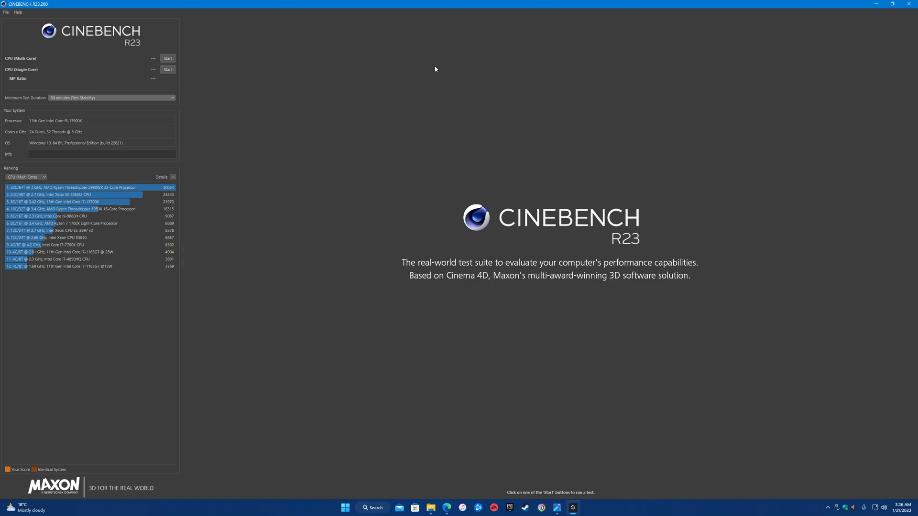
double_click(435, 6)
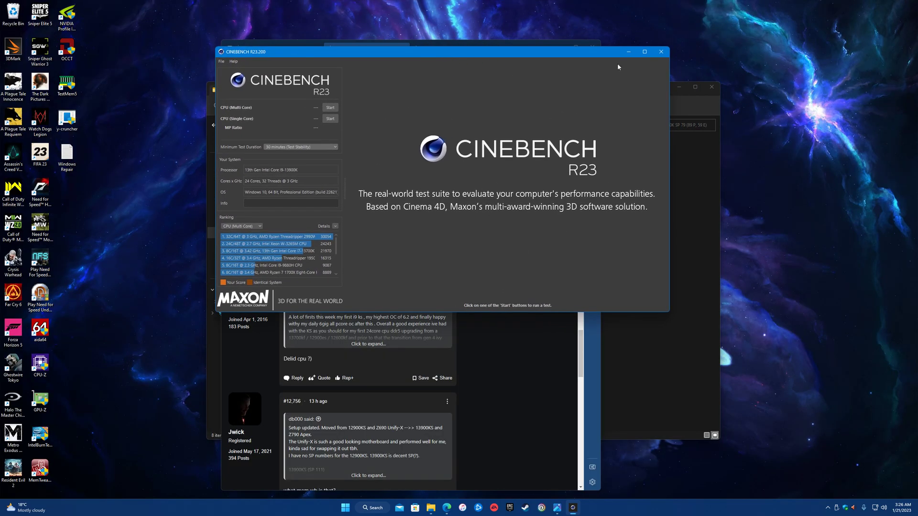
Step: Close Cinebench, minimize Edge, and zoom into the saved OCCT screenshot in Photos
left_click(661, 51)
left_click(593, 47)
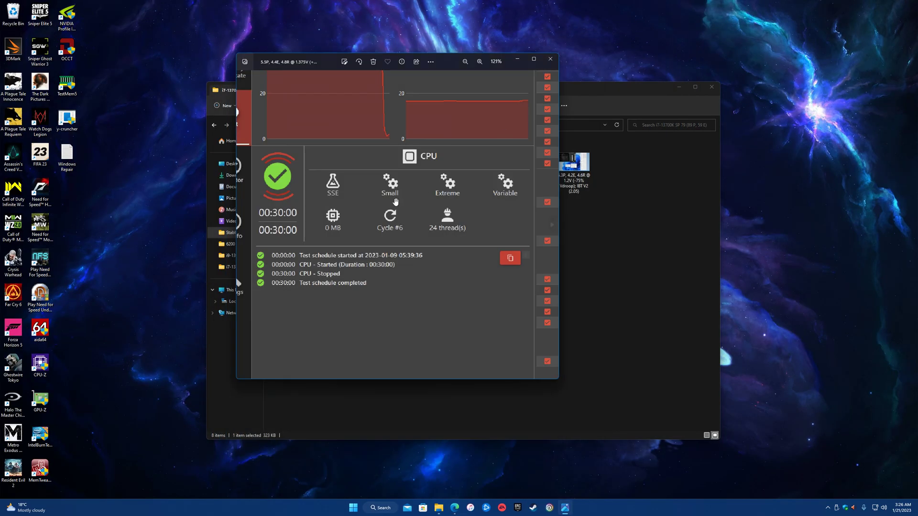
scroll(303, 237, "down", 1)
scroll(392, 248, "up", 2)
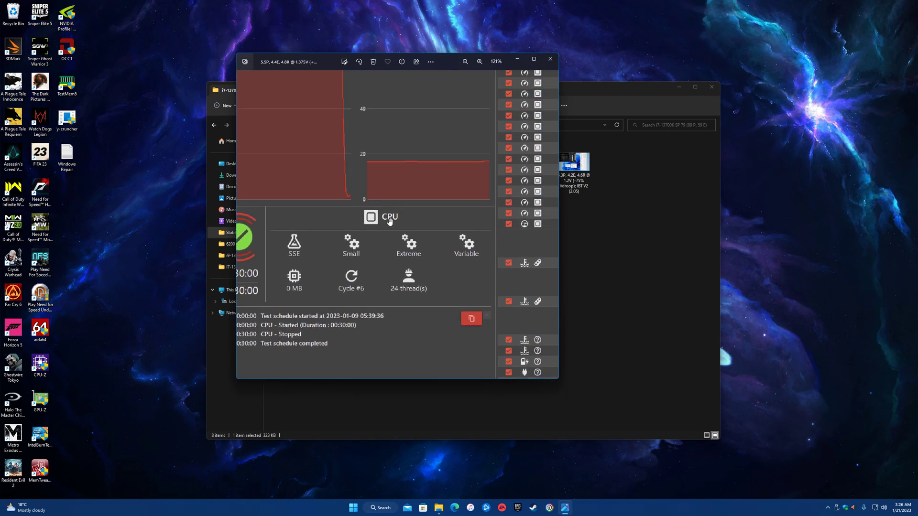
scroll(276, 249, "down", 1)
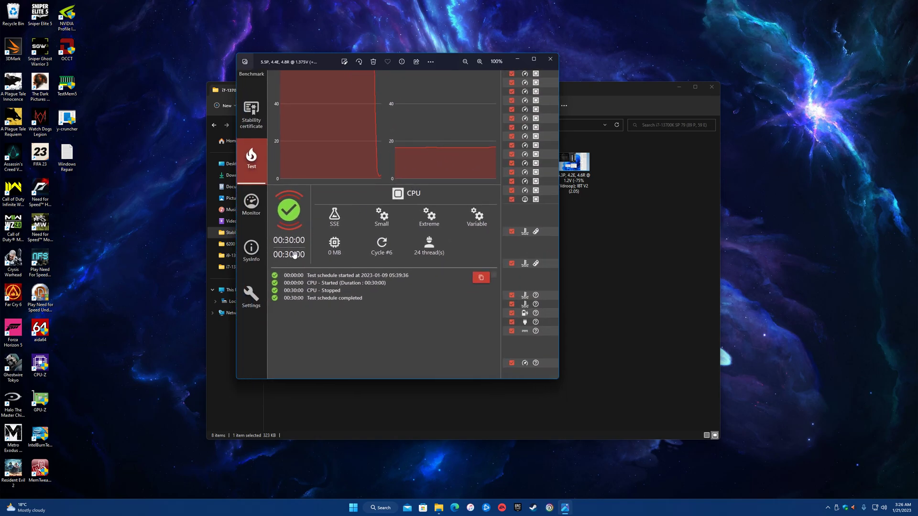
scroll(294, 252, "right", 5)
scroll(369, 153, "down", 1)
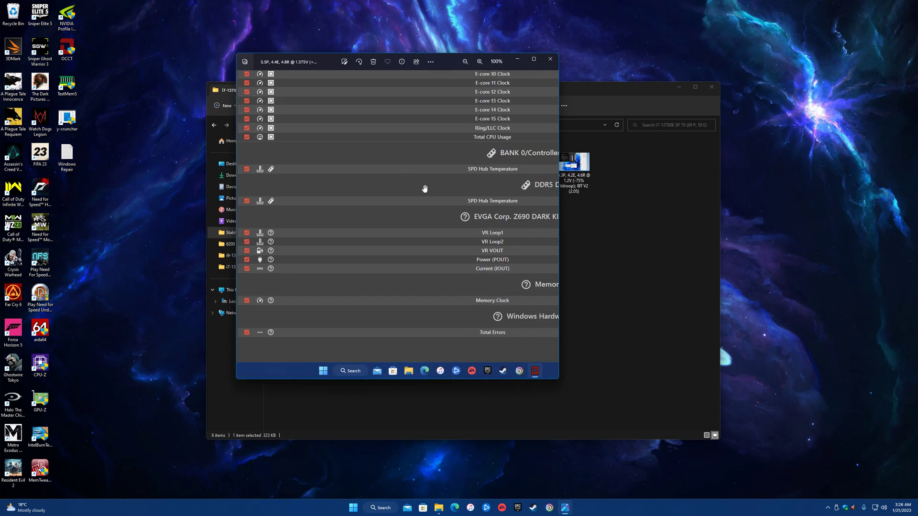
Step: Pan across the screenshot's lower sensor rows, then close Photos
scroll(497, 188, "right", 5)
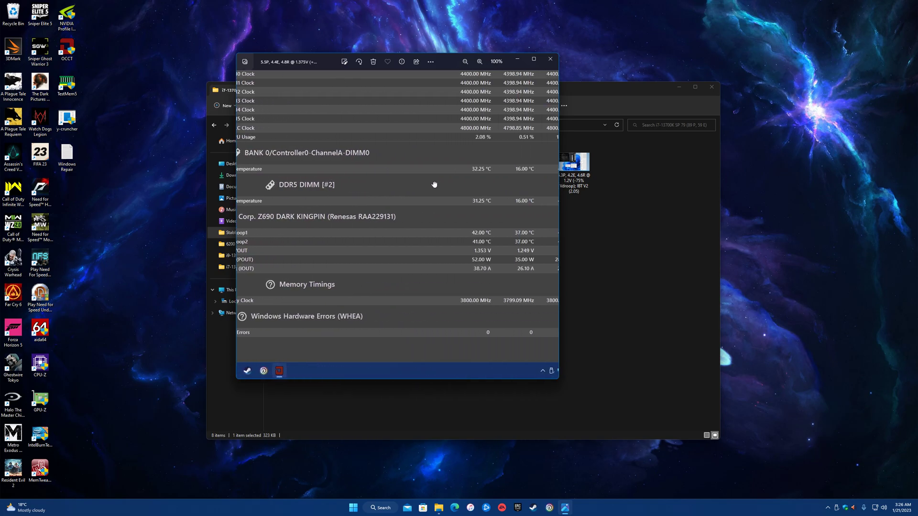
scroll(499, 237, "right", 1)
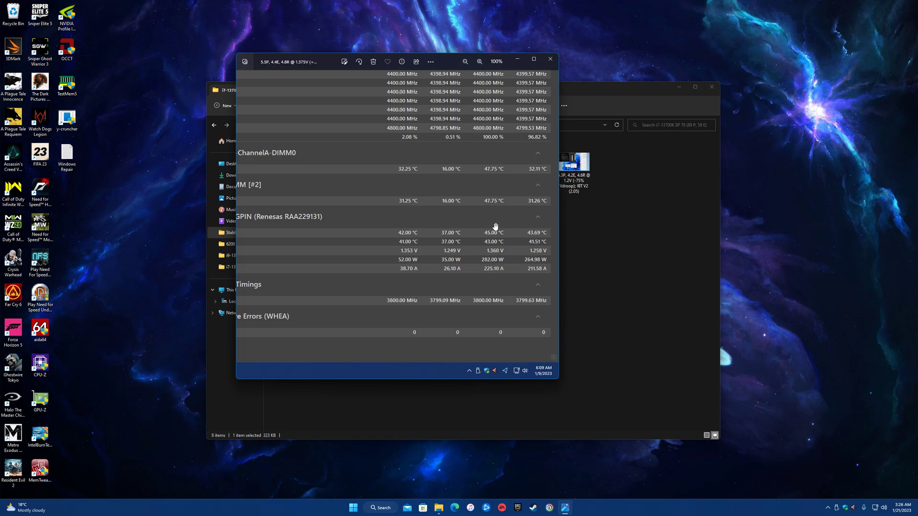
scroll(499, 224, "down", 3)
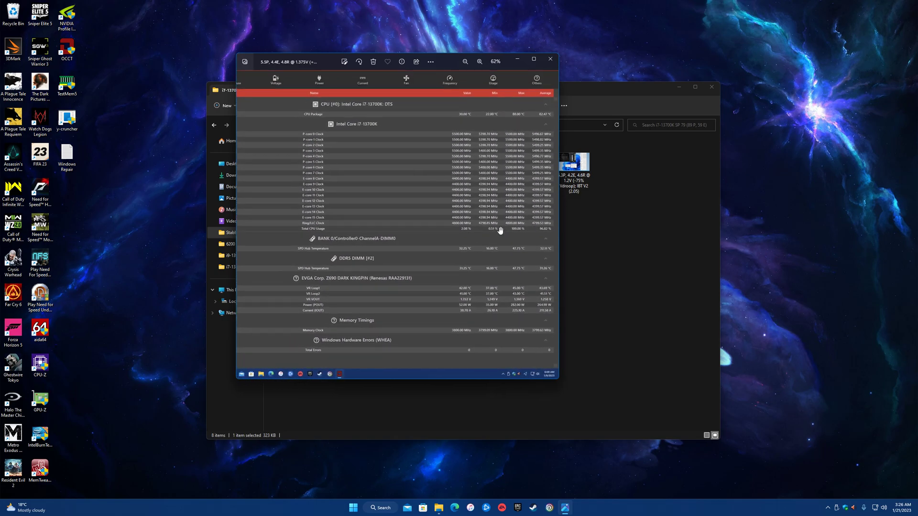
scroll(500, 234, "up", 2)
left_click_drag(501, 283, 480, 239)
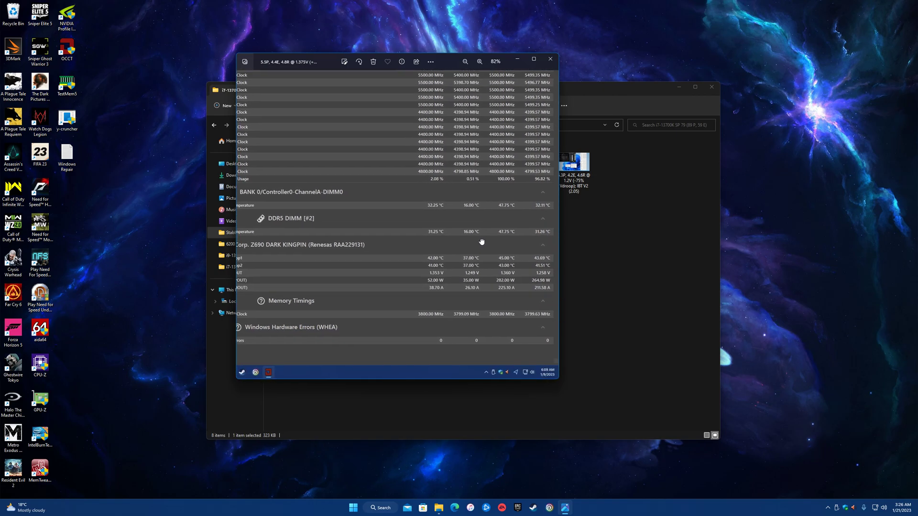
left_click(556, 57)
Step: Go back to EVGA Z690 DARK KINGPIN and open the i9-13900K folder's second OCCT screenshot
left_click(214, 125)
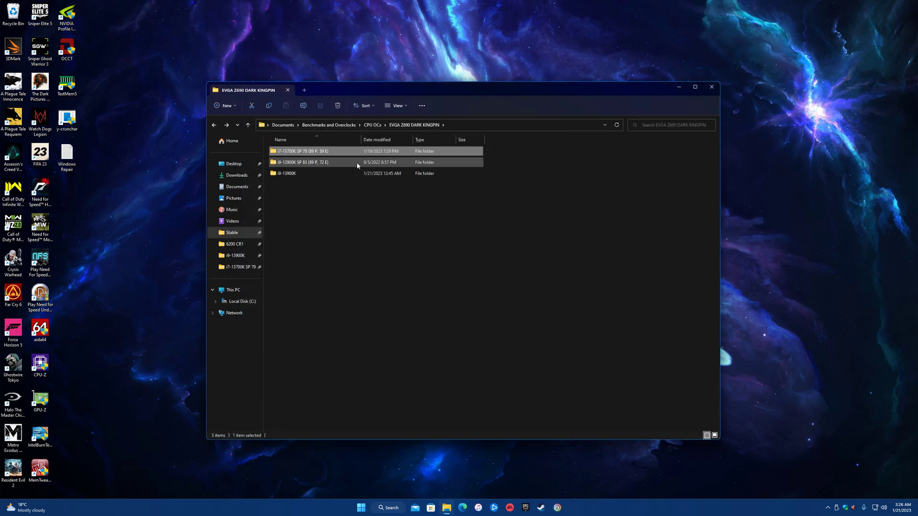
double_click(297, 173)
left_click(296, 163)
double_click(297, 163)
Step: Zoom and pan across the screenshot's value columns, then close the viewer
scroll(347, 112, "up", 5)
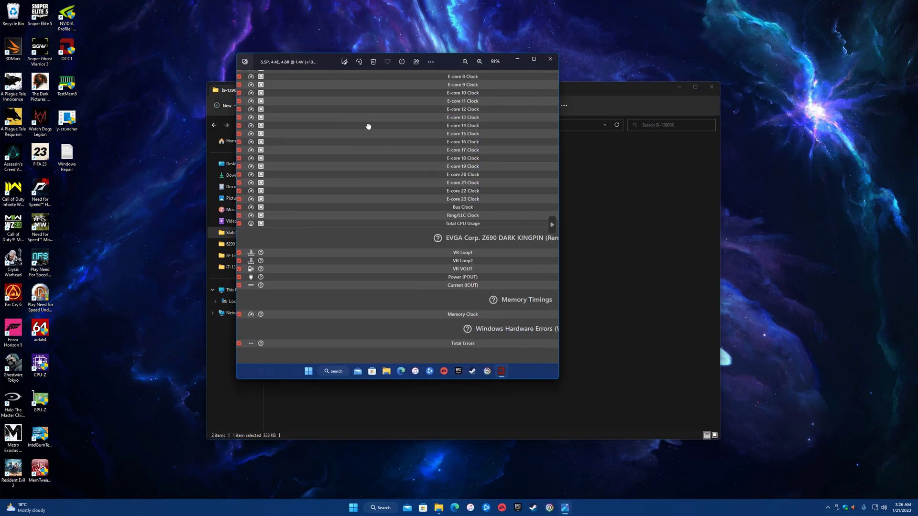
scroll(420, 158, "up", 3)
left_click_drag(513, 246, 490, 244)
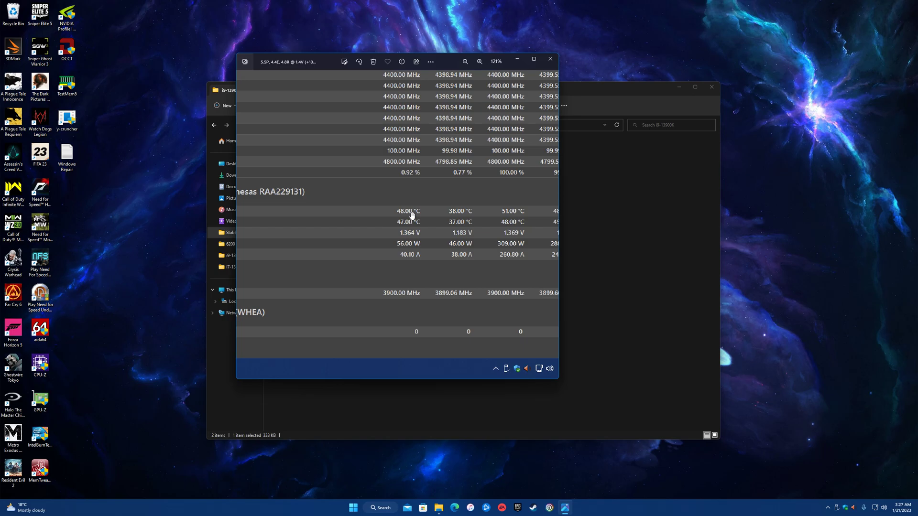
scroll(407, 208, "down", 5)
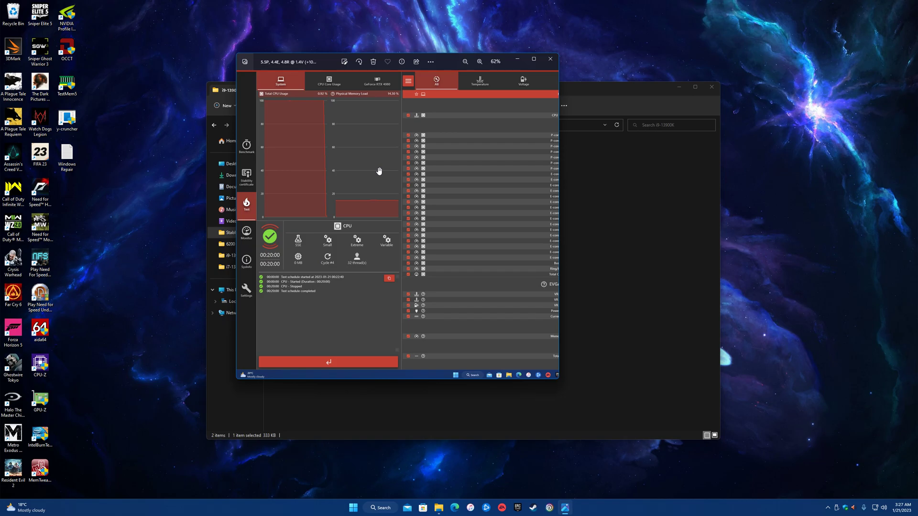
scroll(375, 171, "up", 3)
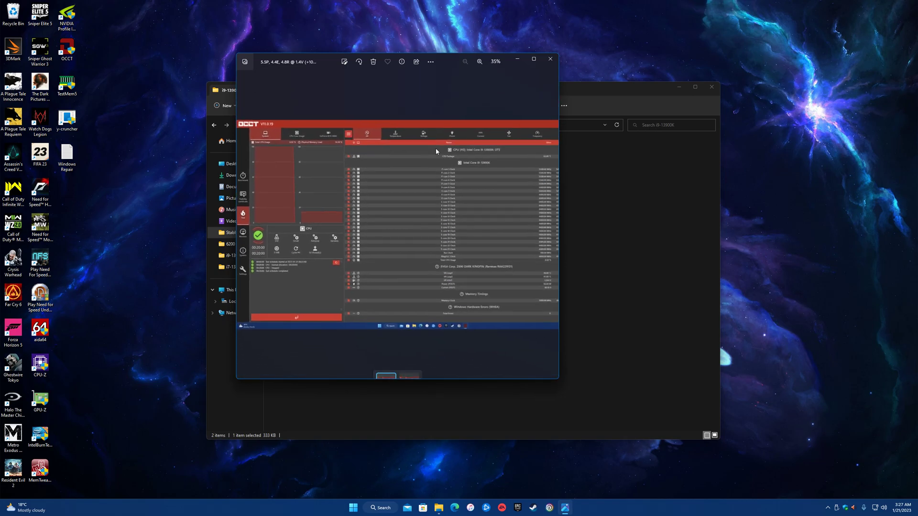
left_click(550, 59)
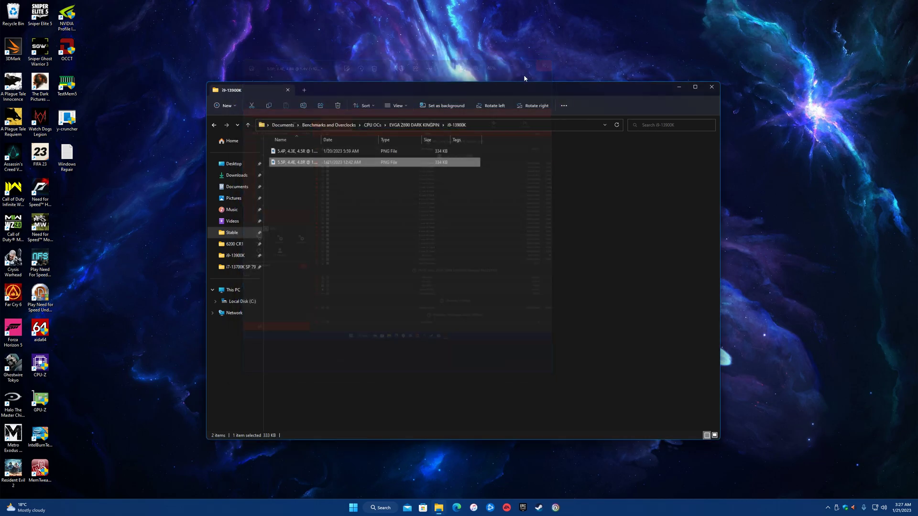
Step: Open the first image in RAM OCs > EVGA Z690 DARK KINGPIN > i9-13900K > F5-6400J3239G16GX2-TZ5RK > Stable
left_click(248, 124)
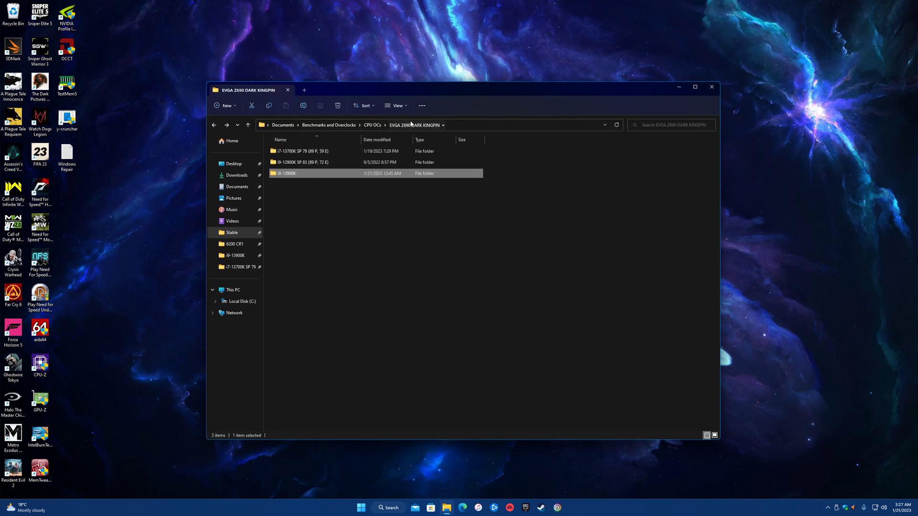
left_click(329, 125)
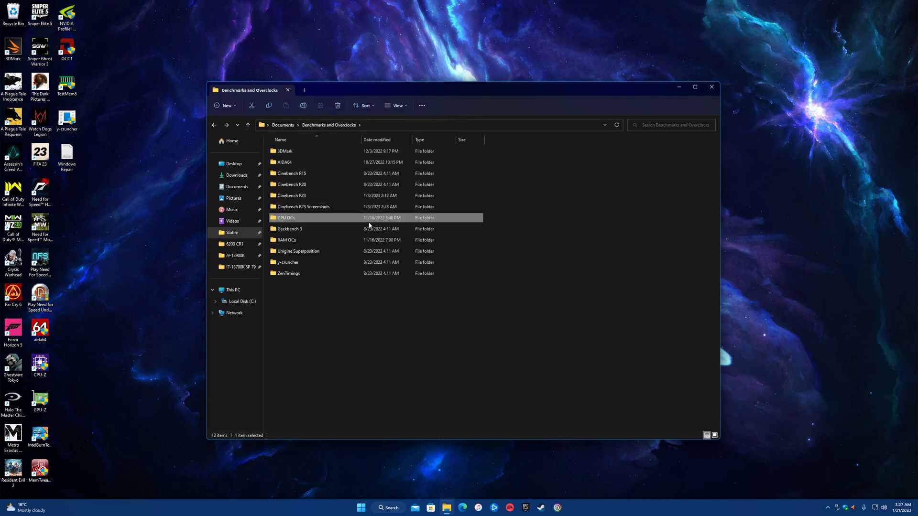
double_click(351, 241)
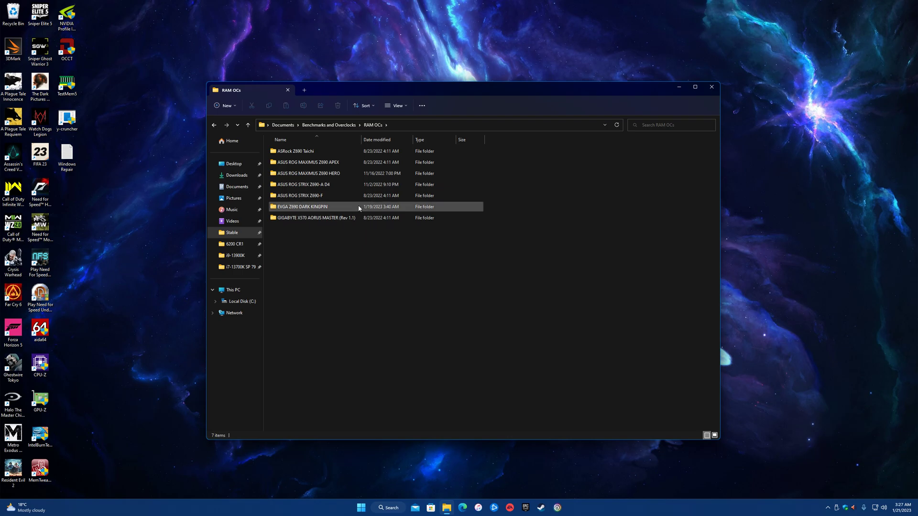
double_click(359, 208)
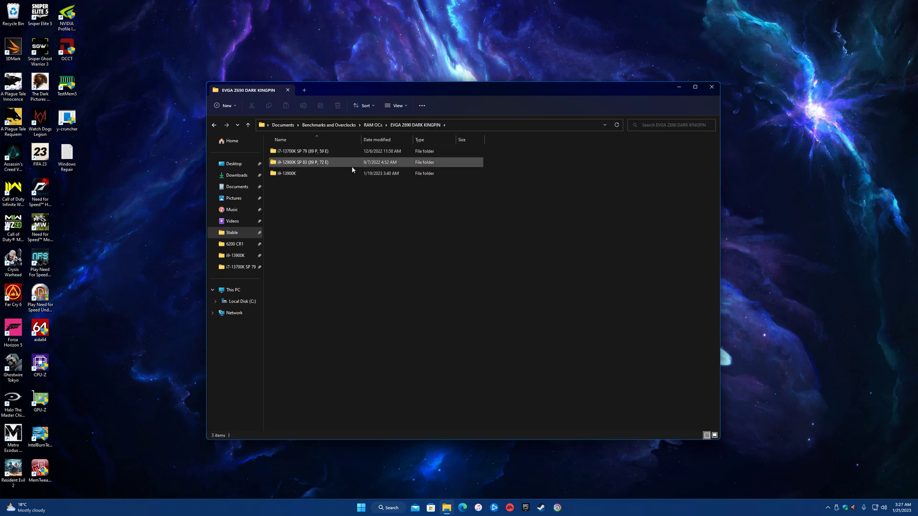
double_click(350, 173)
double_click(345, 151)
double_click(345, 151)
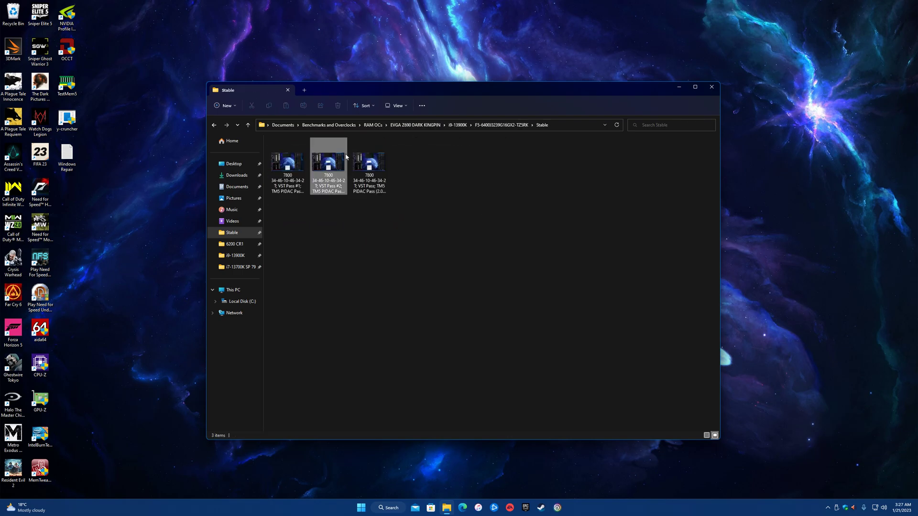
double_click(287, 162)
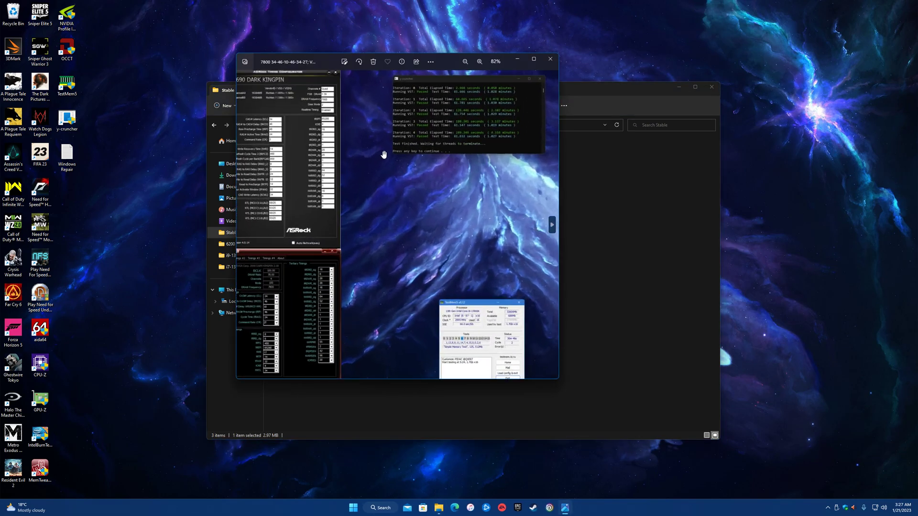
Step: Pan and zoom across the first stable screenshot's sensor readings, then close it
left_click_drag(436, 135, 349, 74)
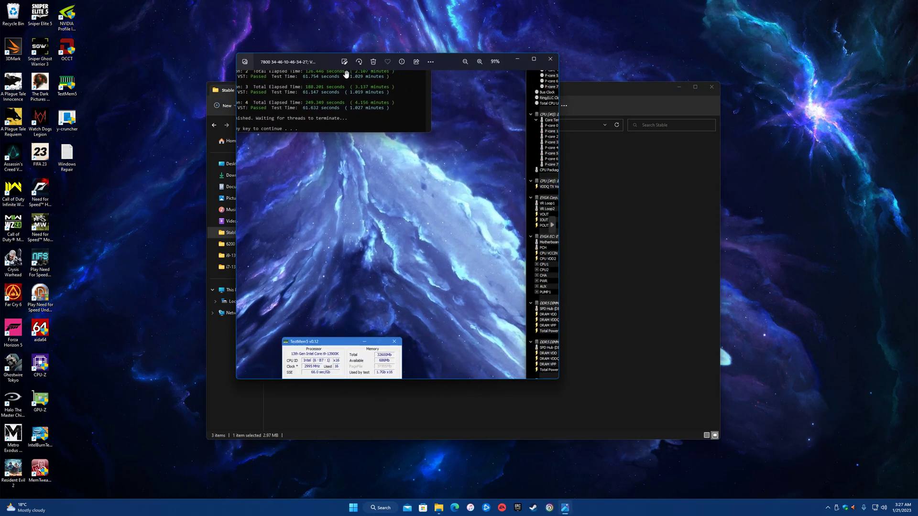
scroll(434, 150, "up", 5)
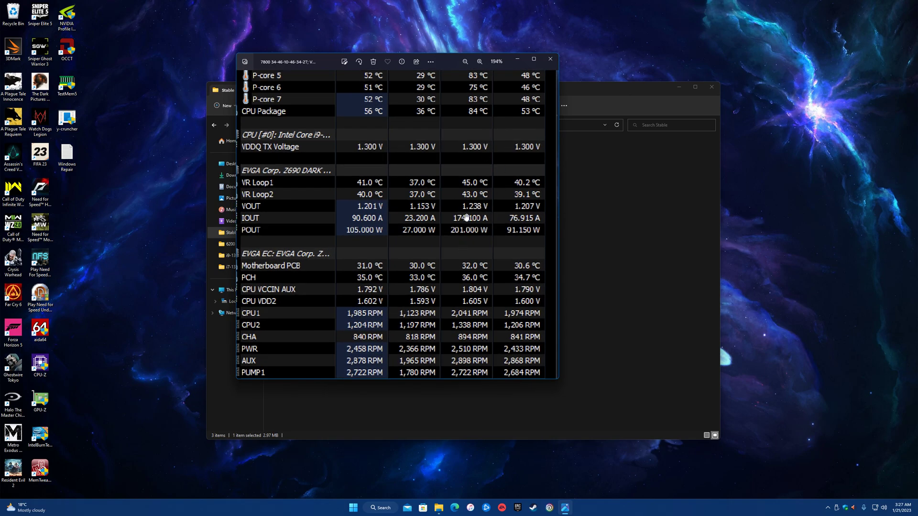
scroll(442, 262, "down", 5)
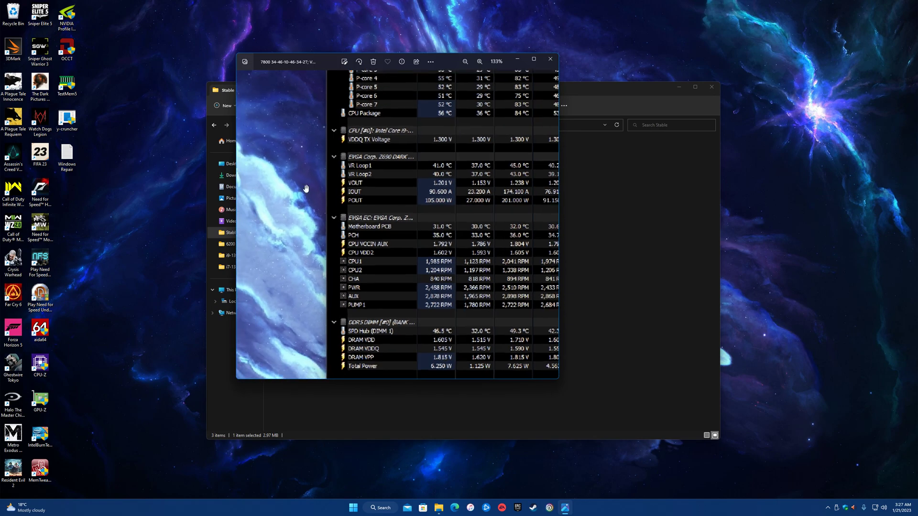
left_click(550, 59)
Step: View the next screenshot's TestMem5 result, 57m 46s with no errors, then close Photos
double_click(373, 178)
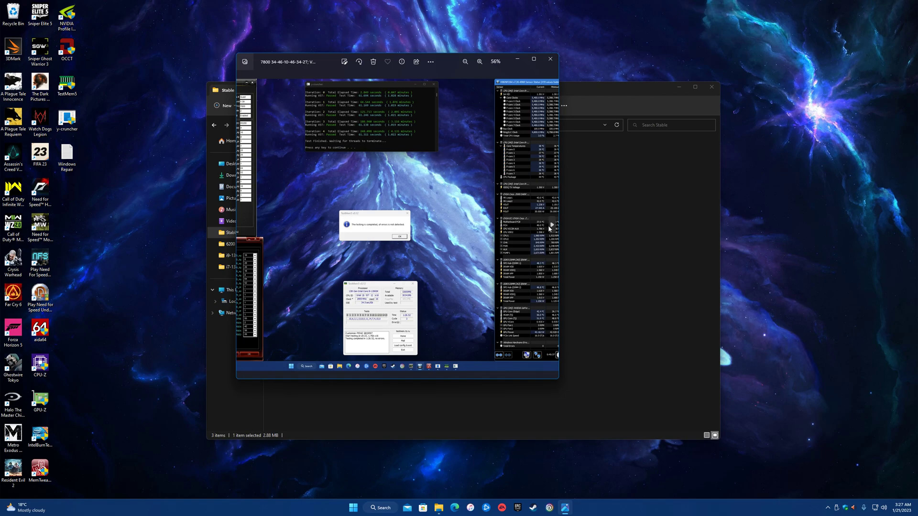
left_click(551, 224)
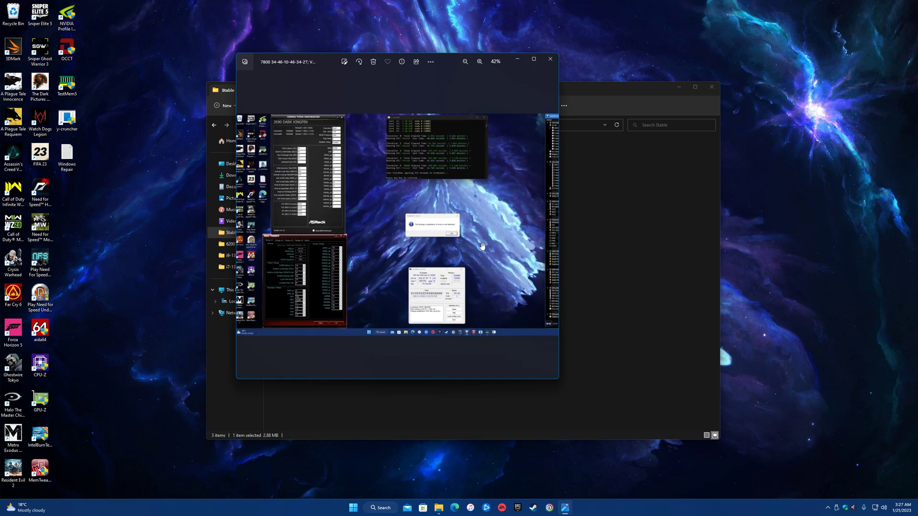
scroll(473, 244, "up", 5)
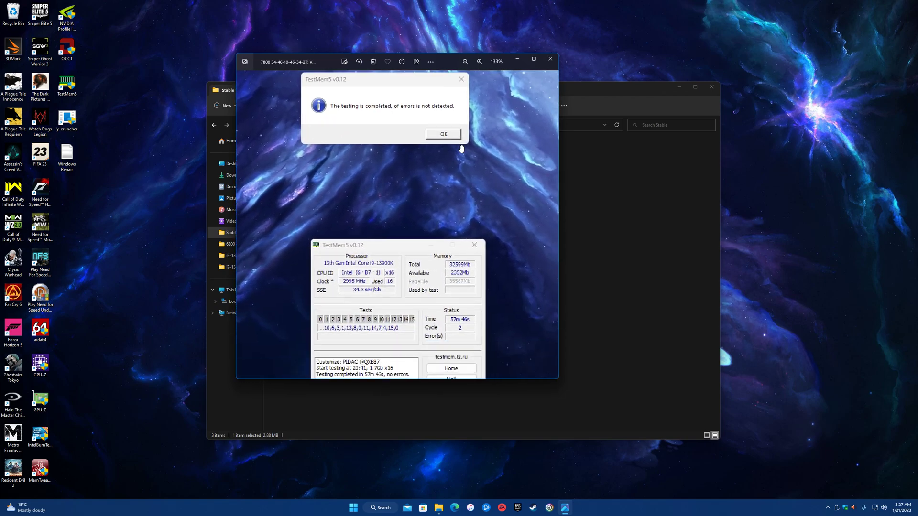
left_click_drag(459, 242, 444, 171)
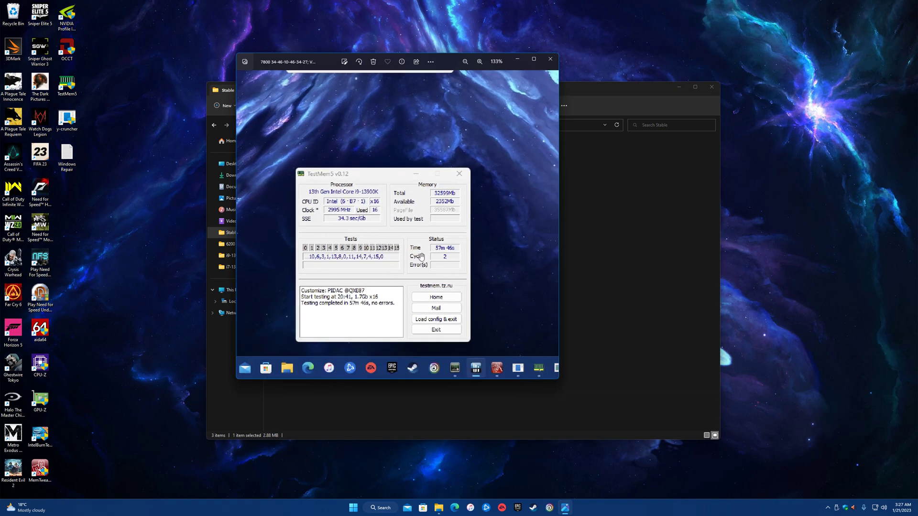
left_click(550, 59)
Step: Move from the first stable screenshot to the second one and open it in Photos
left_click(304, 175)
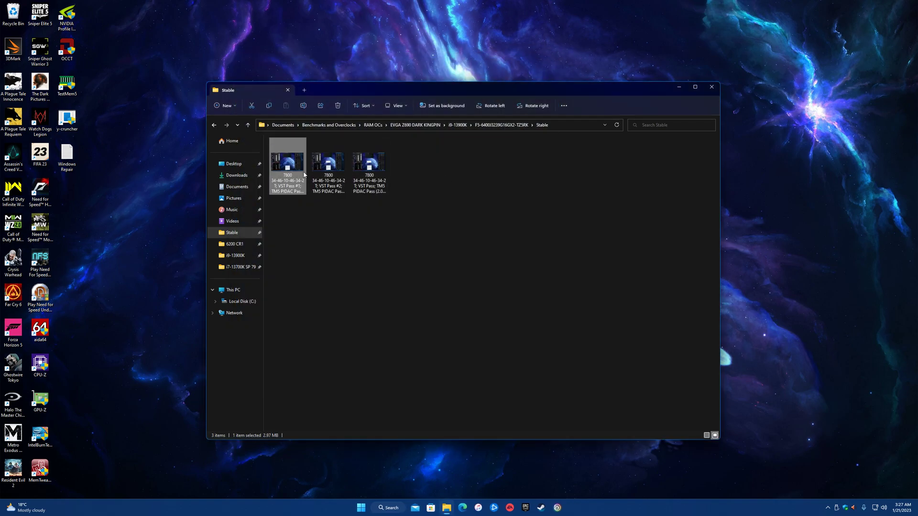
double_click(304, 175)
key("Right")
left_click(550, 58)
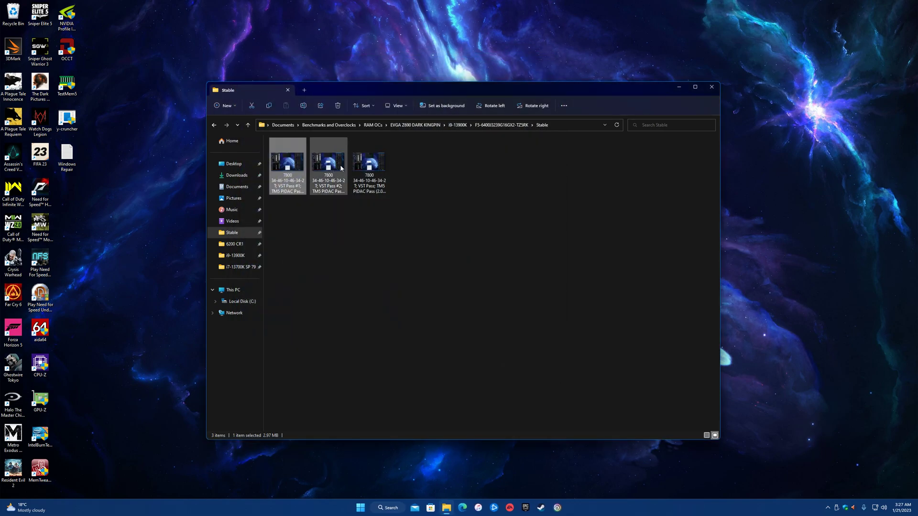
double_click(344, 167)
left_click(549, 58)
key("Return")
Step: Zoom and pan over the ASRock and MemTweakIt memory timing windows, then close the viewer
scroll(375, 260, "up", 5)
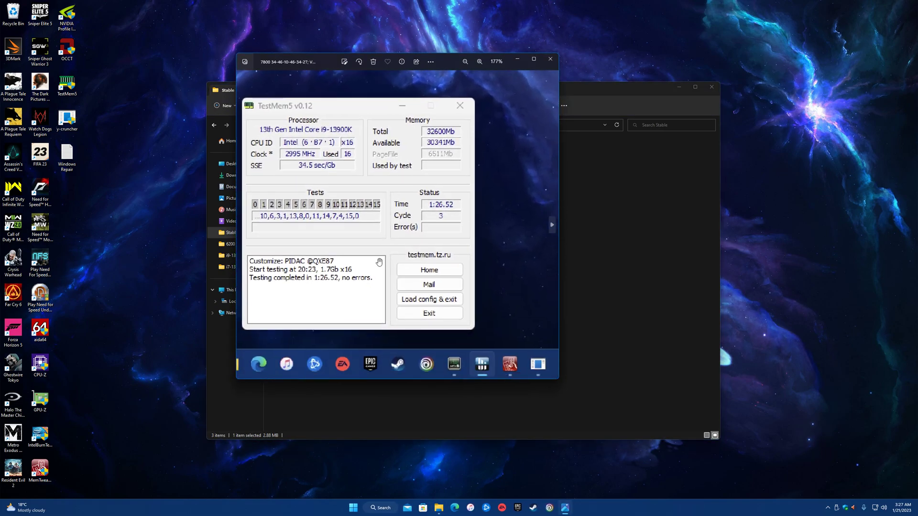
scroll(412, 158, "down", 3)
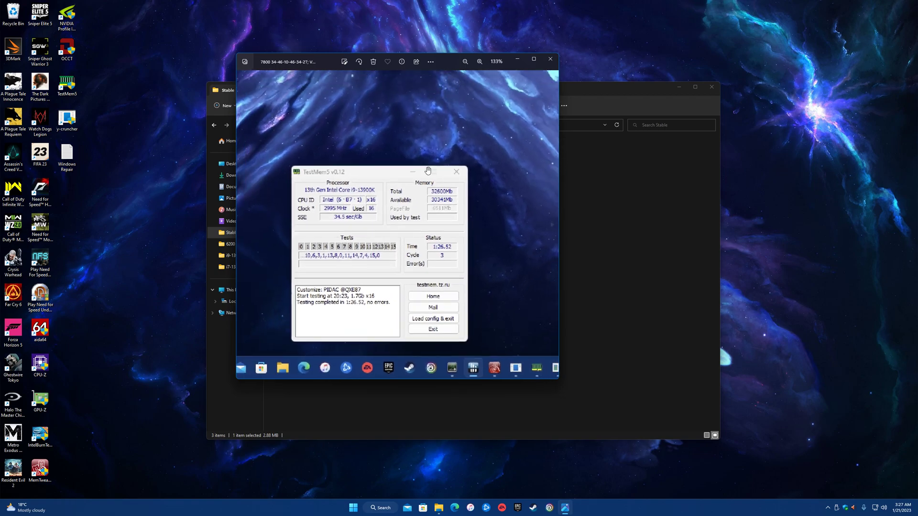
scroll(412, 158, "down", 3)
left_click_drag(239, 105, 311, 162)
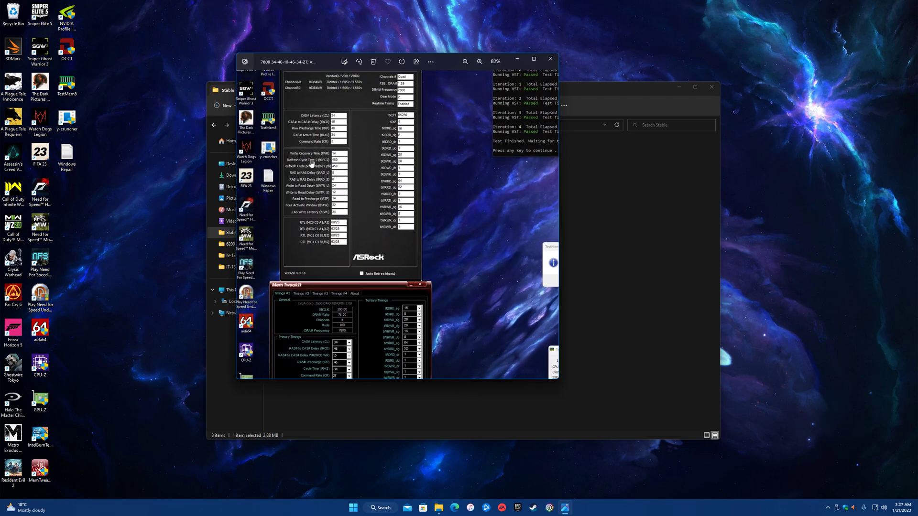
scroll(311, 163, "up", 3)
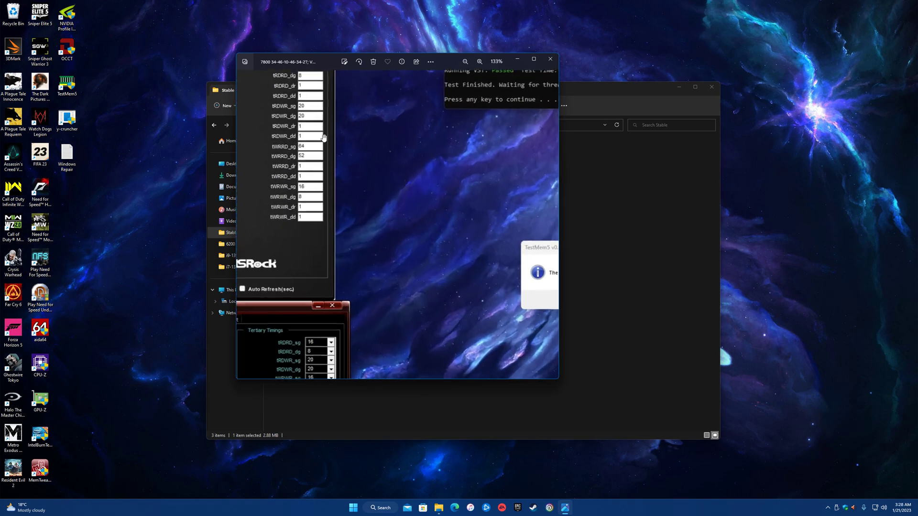
left_click_drag(445, 168, 436, 192)
scroll(458, 141, "down", 3)
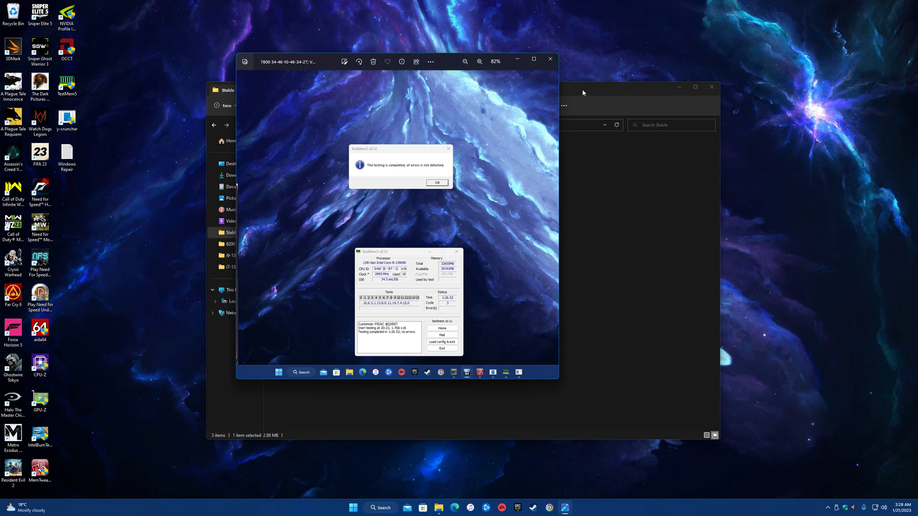
left_click(550, 59)
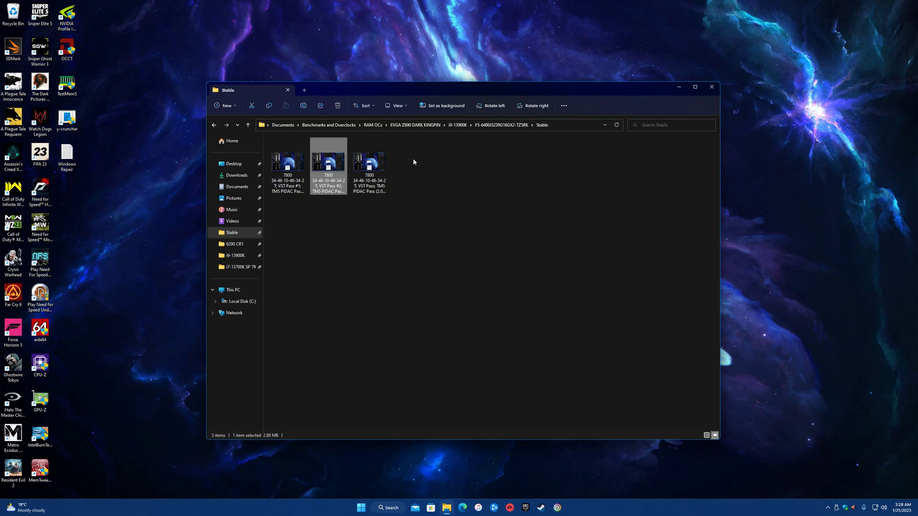
Step: Reopen the second screenshot and centre TestMem5's 1:26:52 no-error pass, then close it
double_click(335, 170)
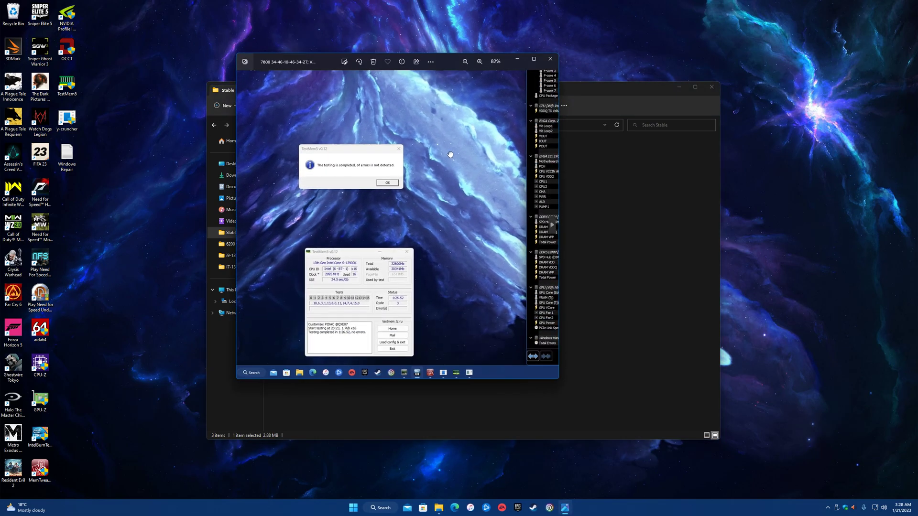
scroll(437, 239, "up", 4)
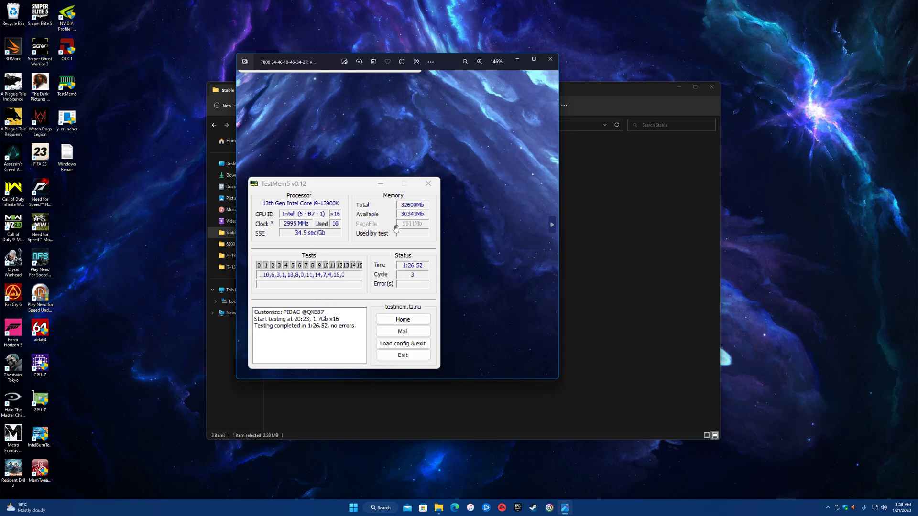
scroll(397, 227, "down", 6)
scroll(468, 197, "up", 2)
scroll(468, 197, "up", 3)
left_click_drag(483, 370, 427, 107)
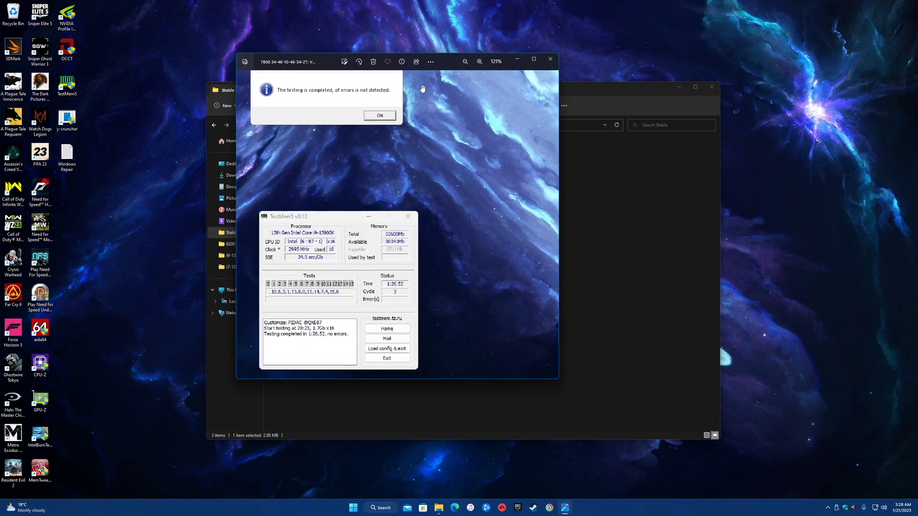
left_click(550, 59)
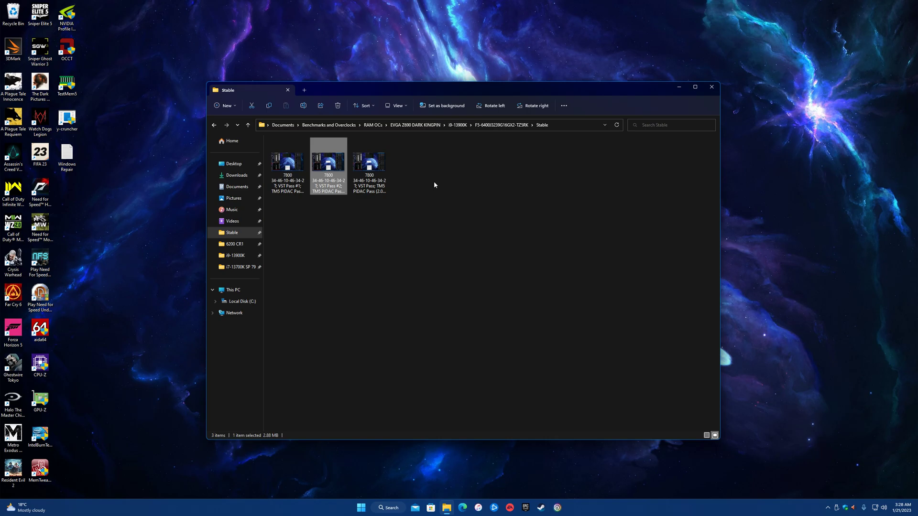
Step: Briefly reopen and close the second stable screenshot, then close the Stable folder window
double_click(342, 176)
left_click(549, 59)
left_click(712, 86)
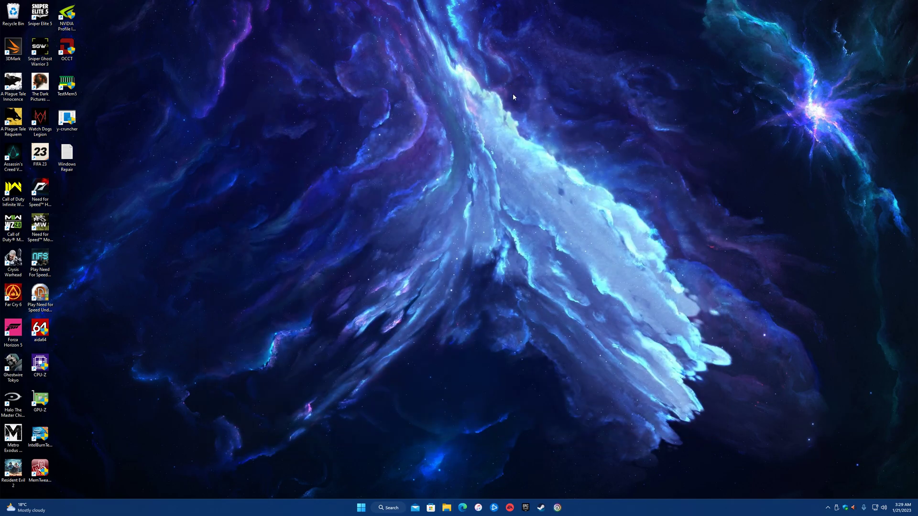